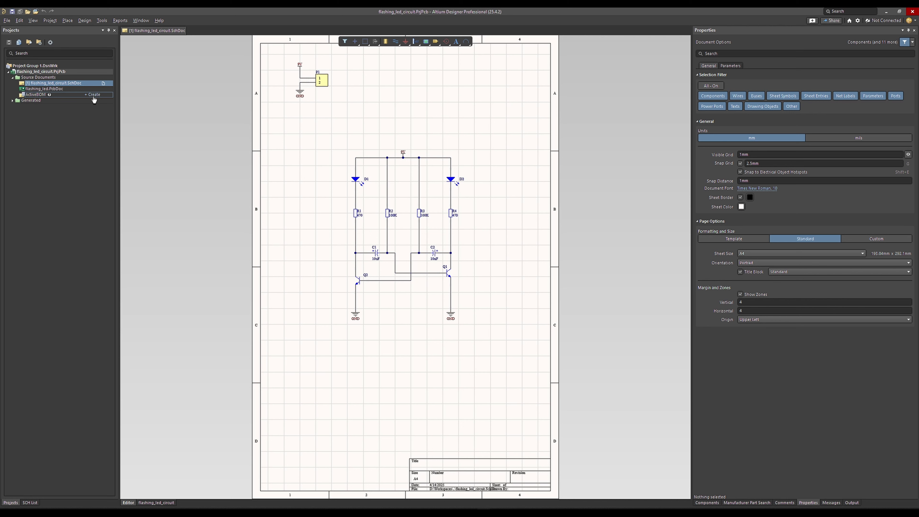
left_click(7, 20)
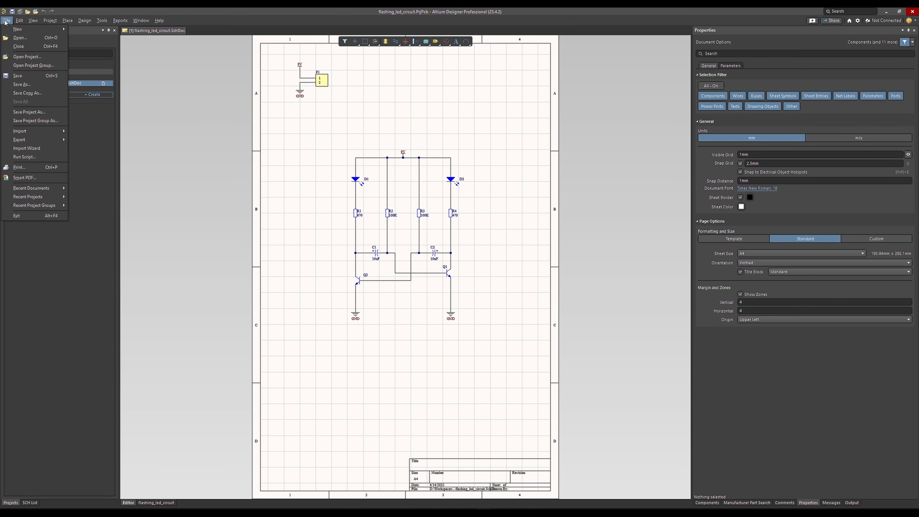
mouse_move(14, 29)
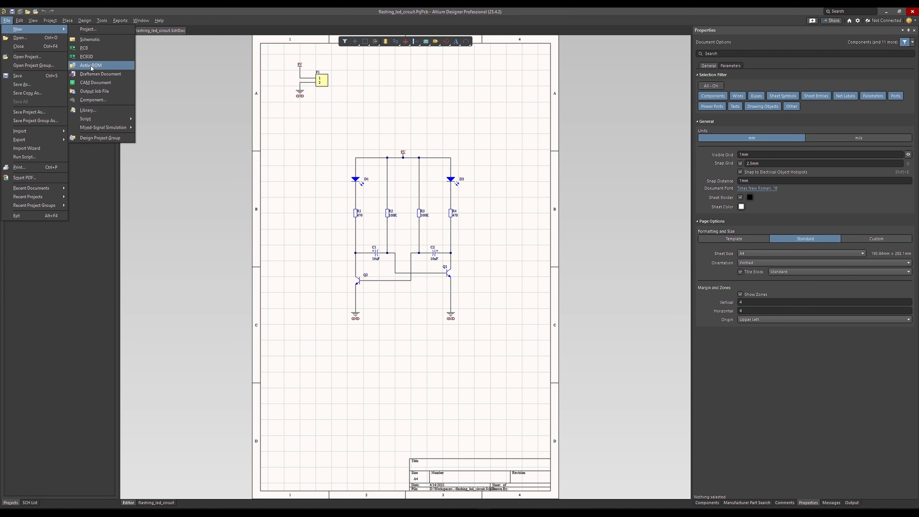
left_click(90, 257)
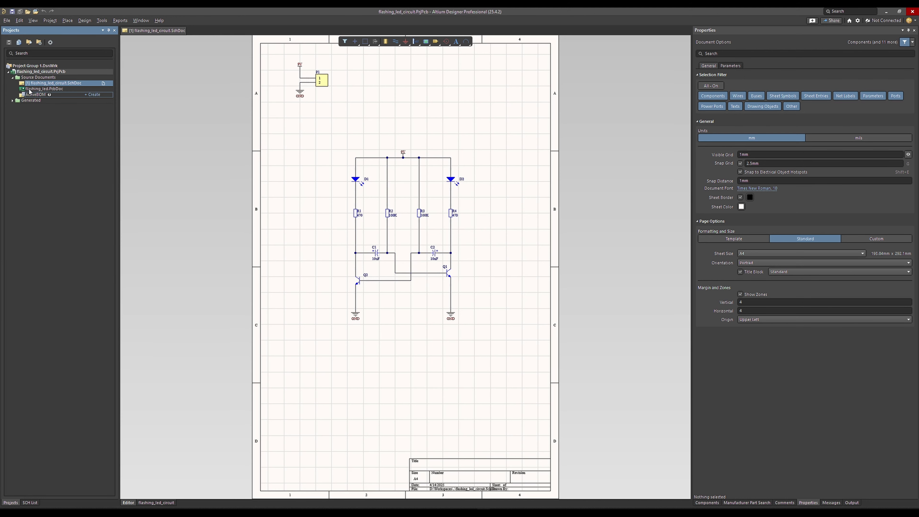
right_click(23, 74)
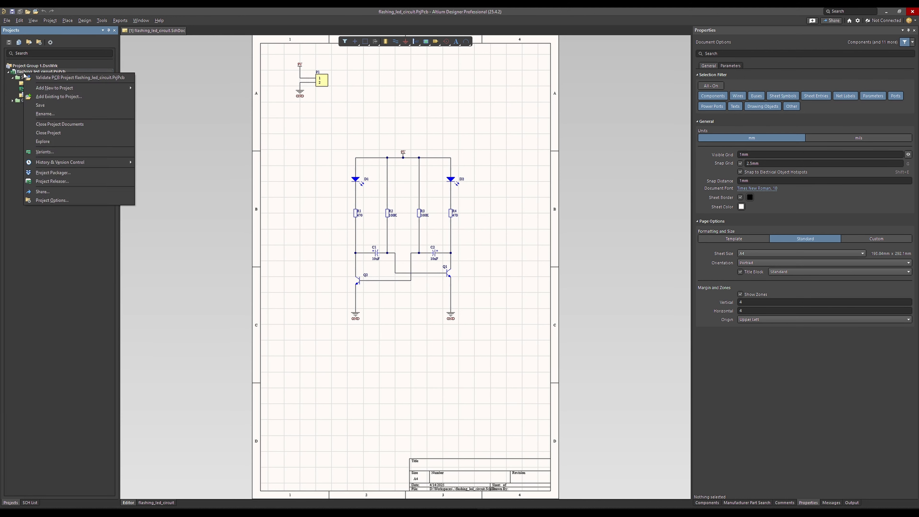
mouse_move(92, 88)
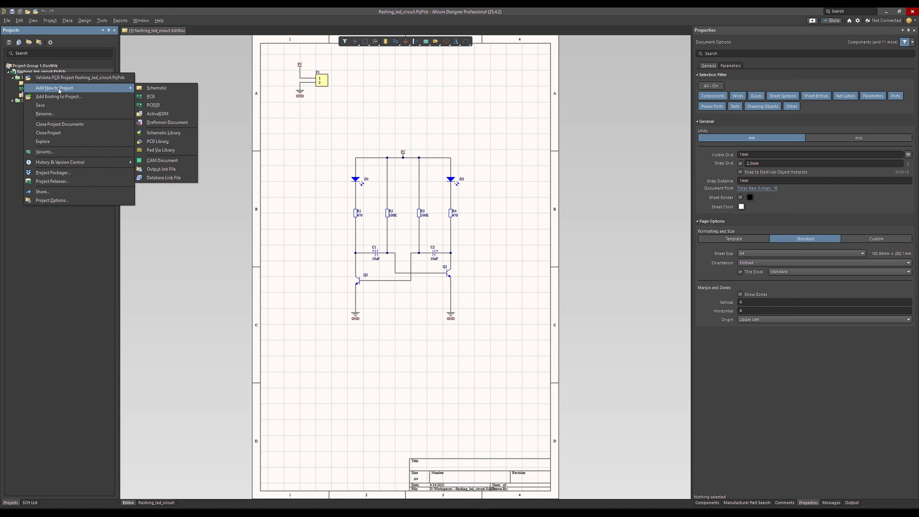
left_click(155, 113)
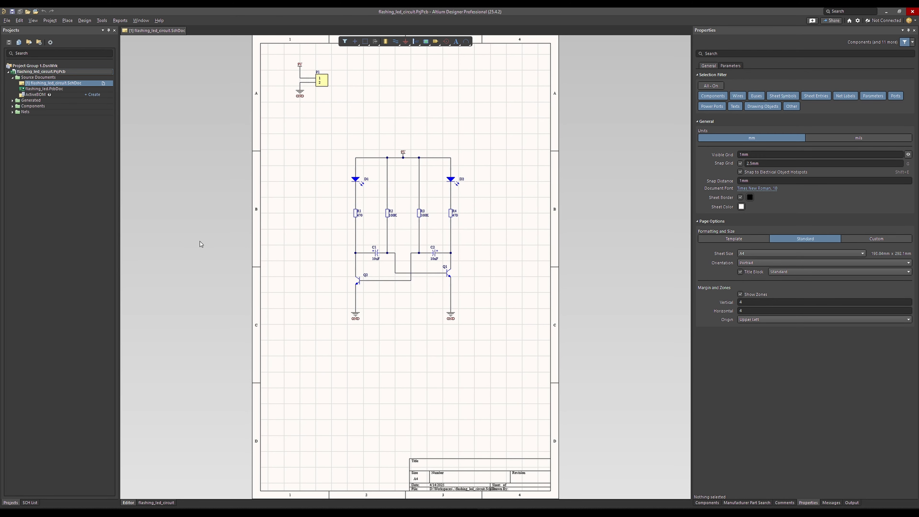
Step: Create the project's ActiveBOM document and save it as flashing_led_circuit.BomDoc in the project folder
left_click(112, 95)
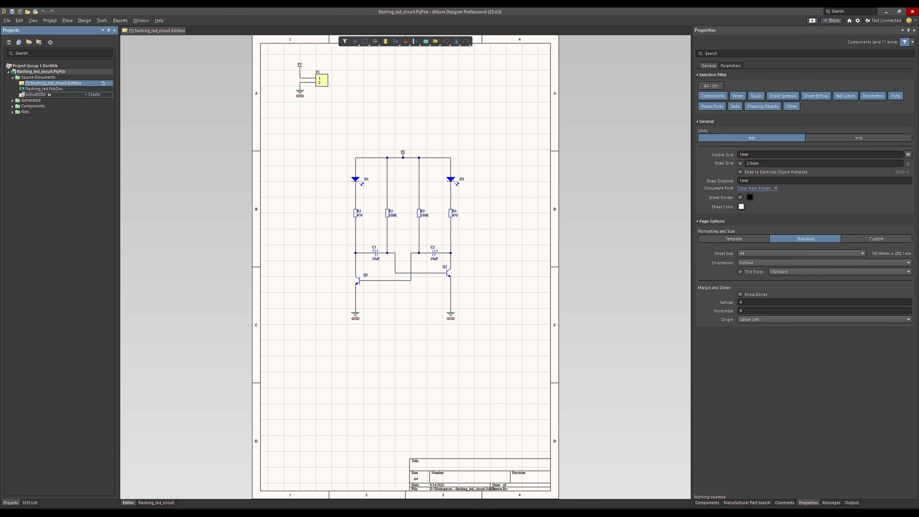
left_click(89, 94)
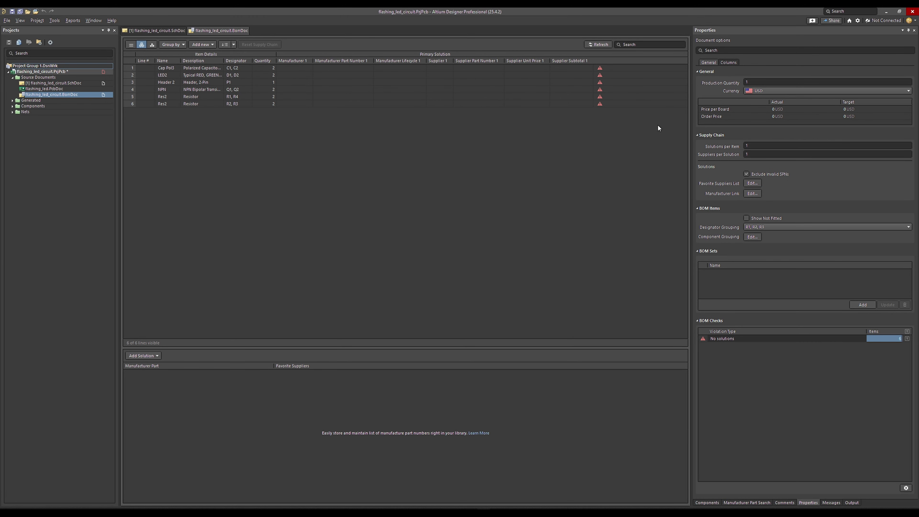
left_click(20, 12)
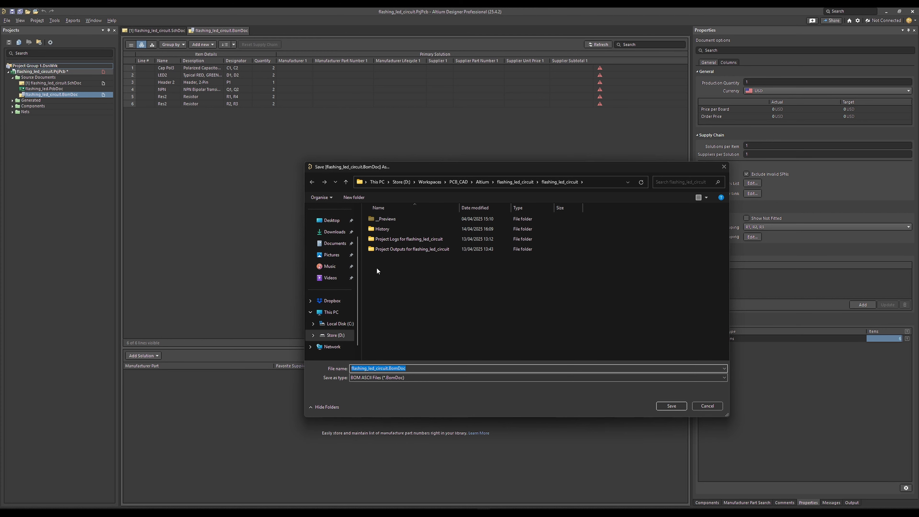
left_click(670, 406)
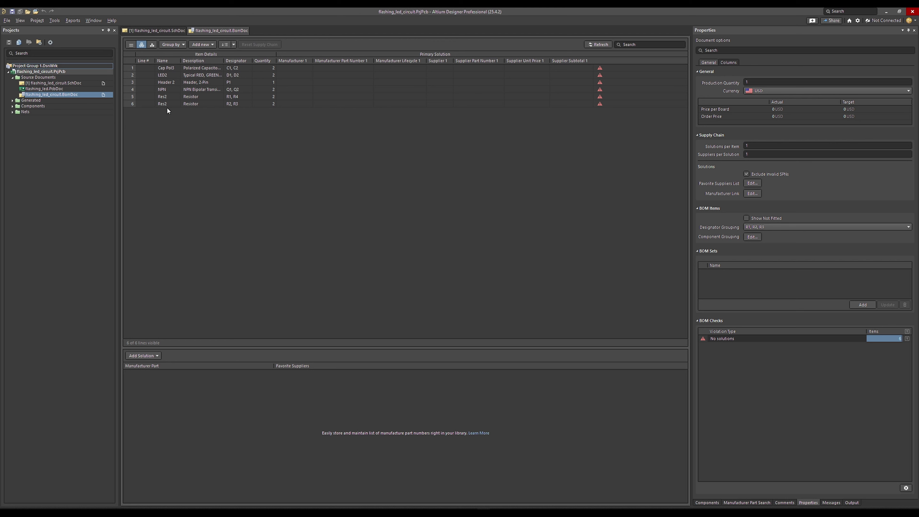
Step: Compare the BOM list's ungrouped and grouped view modes, return to the initial one, and review the Group by options
left_click(132, 46)
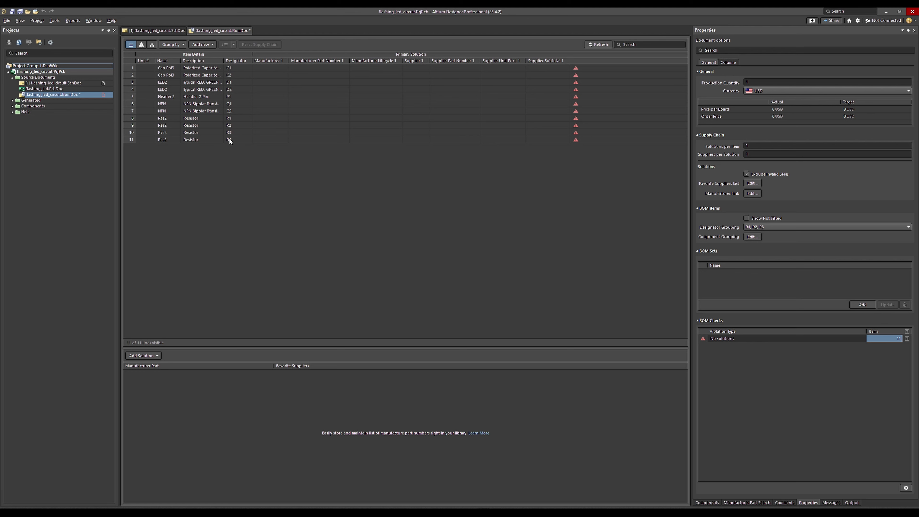
left_click(142, 45)
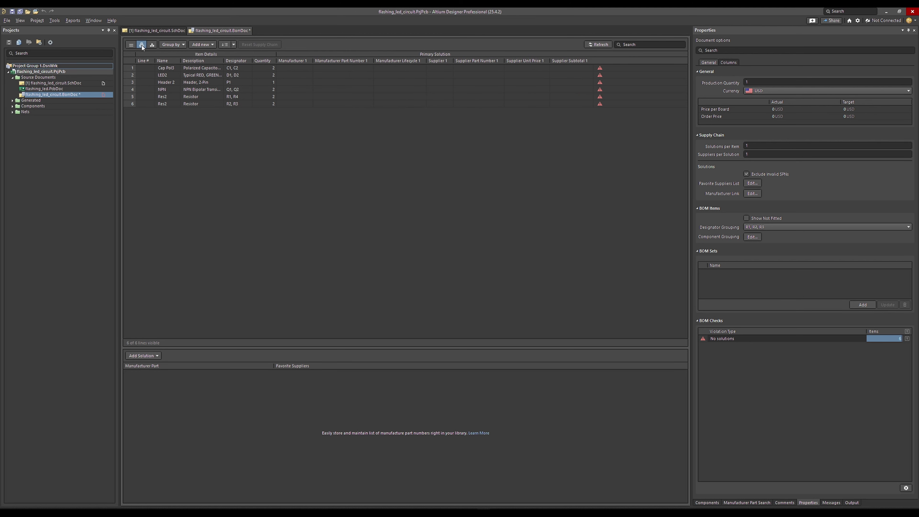
left_click(152, 45)
left_click(141, 45)
left_click(179, 45)
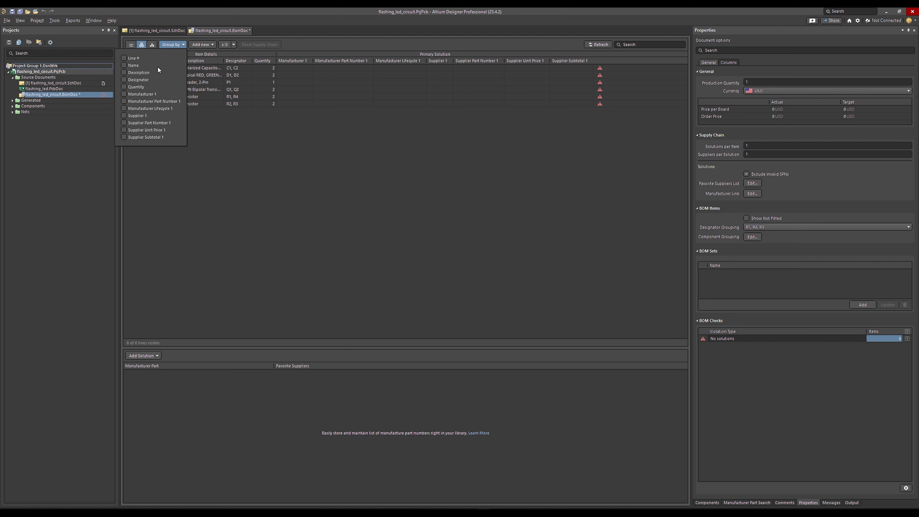
left_click(235, 175)
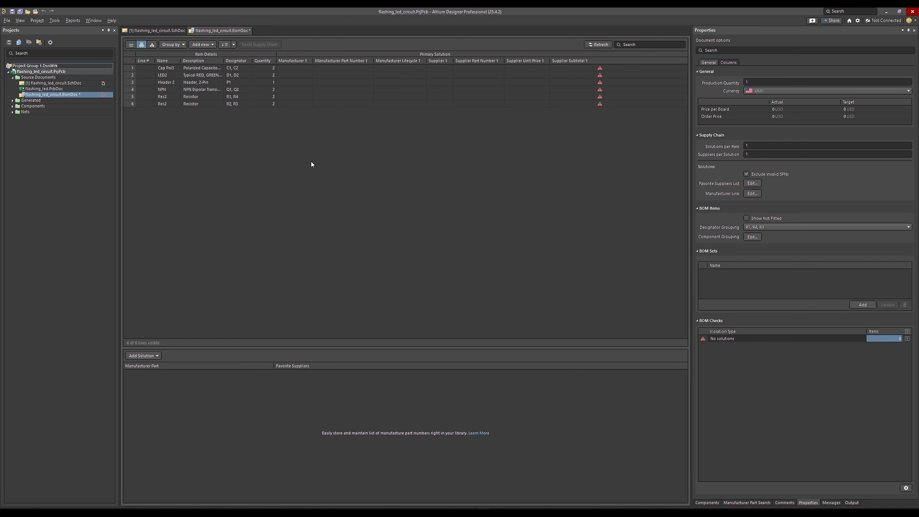
Step: Review the full list of columns available for the BOM and return to the general BOM properties
left_click(732, 64)
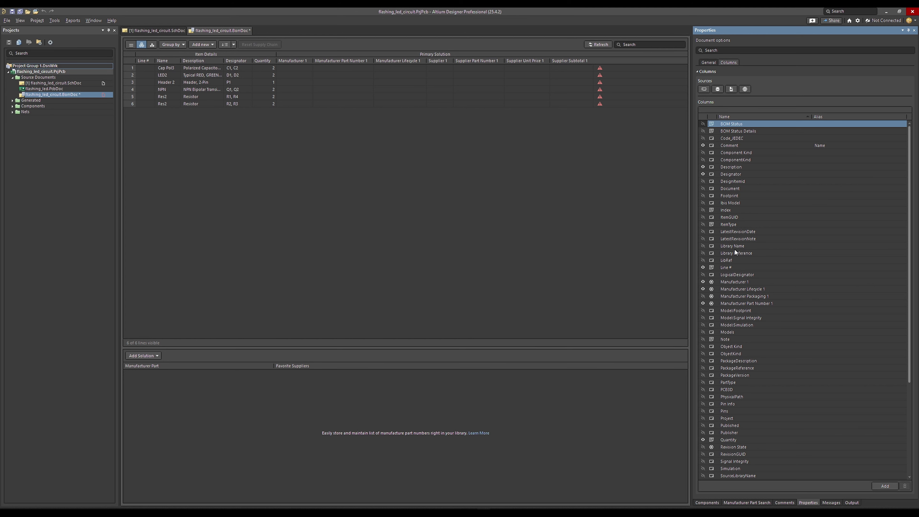
scroll(734, 250, "down", 6)
scroll(734, 250, "up", 6)
left_click(709, 63)
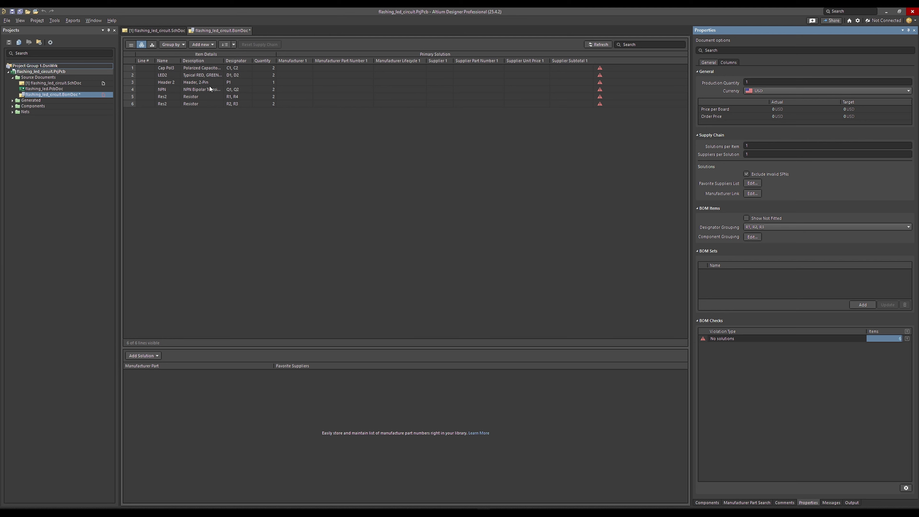
Step: Select the R2, R3 resistor line in the BOM and review the options for adding a manufacturer part solution
left_click(209, 69)
left_click(204, 85)
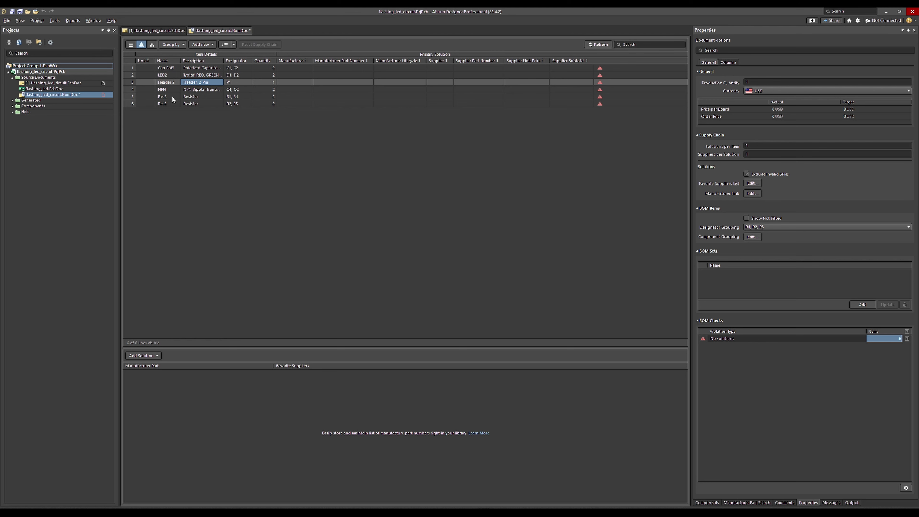
left_click(189, 104)
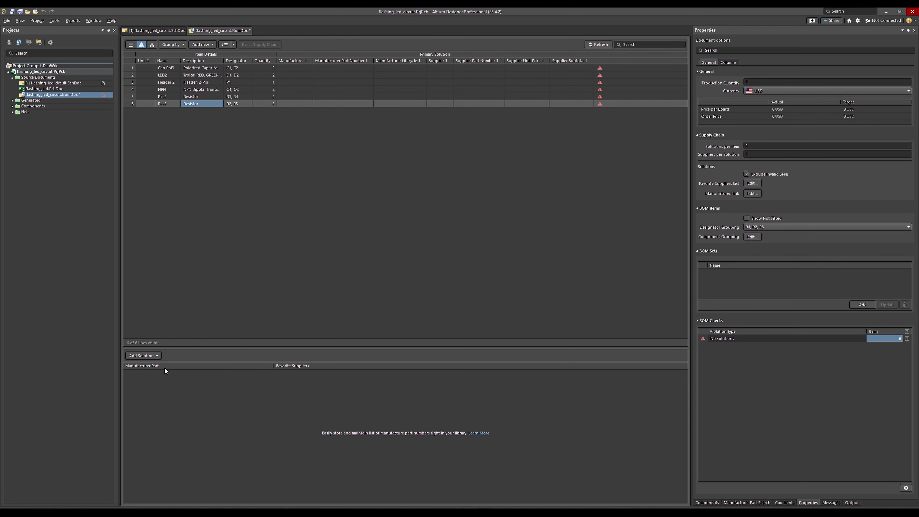
left_click(150, 356)
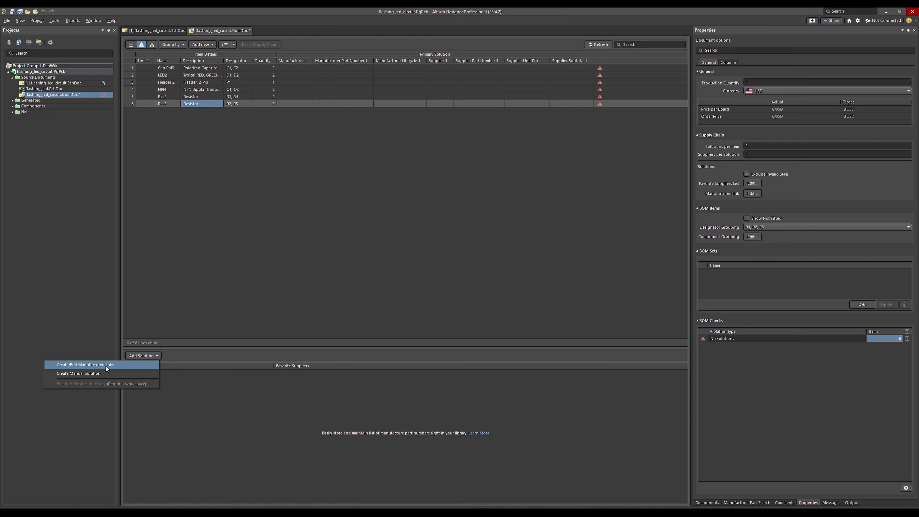
left_click(318, 302)
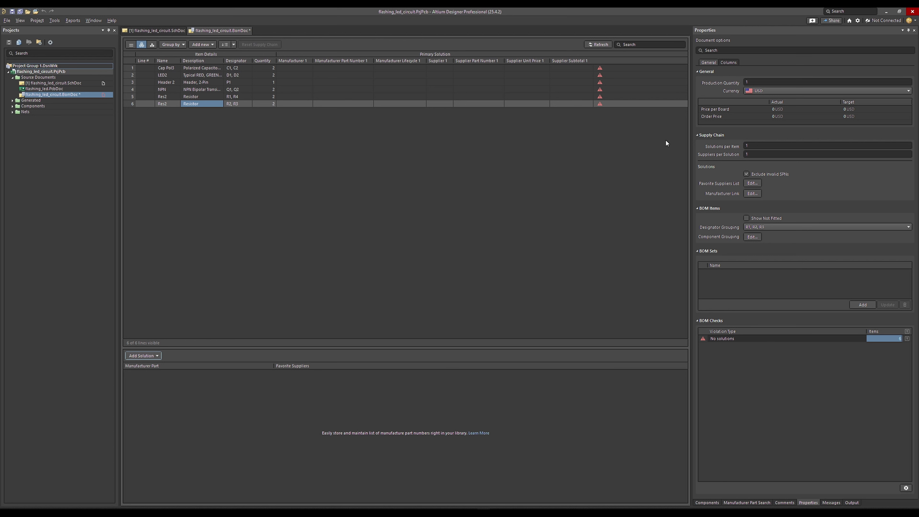
Step: Set the BOM document's currency to EUR and save the BOM document
double_click(750, 81)
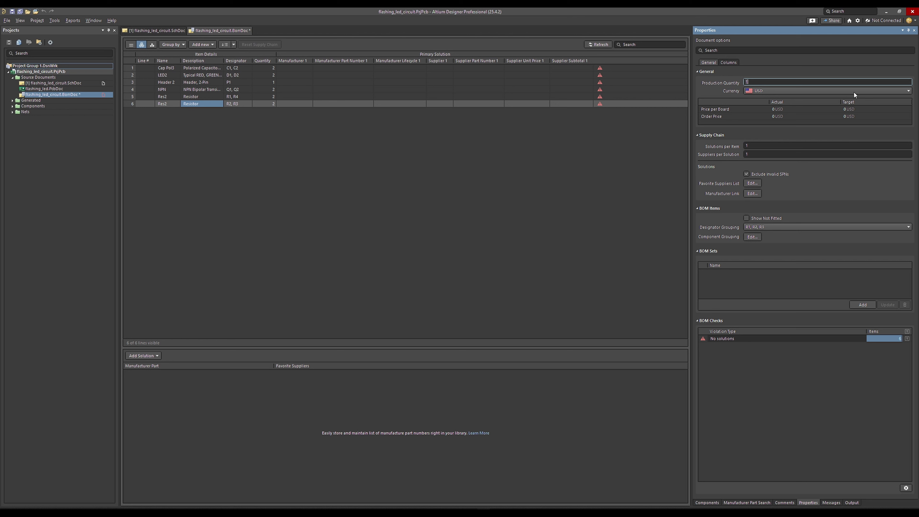
left_click(906, 91)
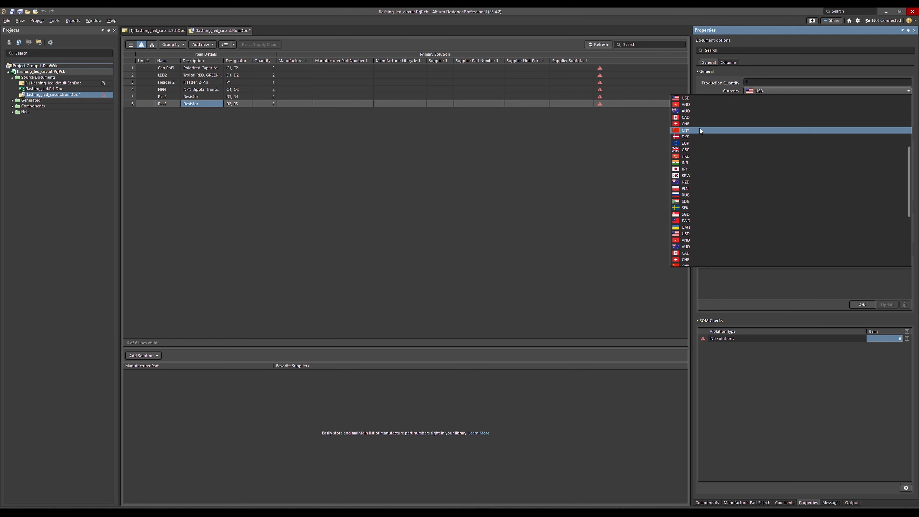
scroll(701, 117, "down", 1)
scroll(701, 195, "down", 5)
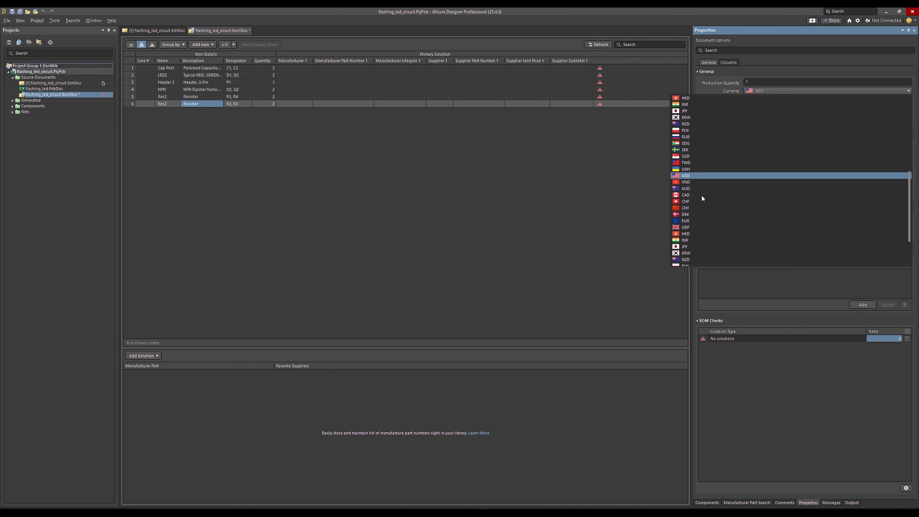
scroll(702, 195, "up", 12)
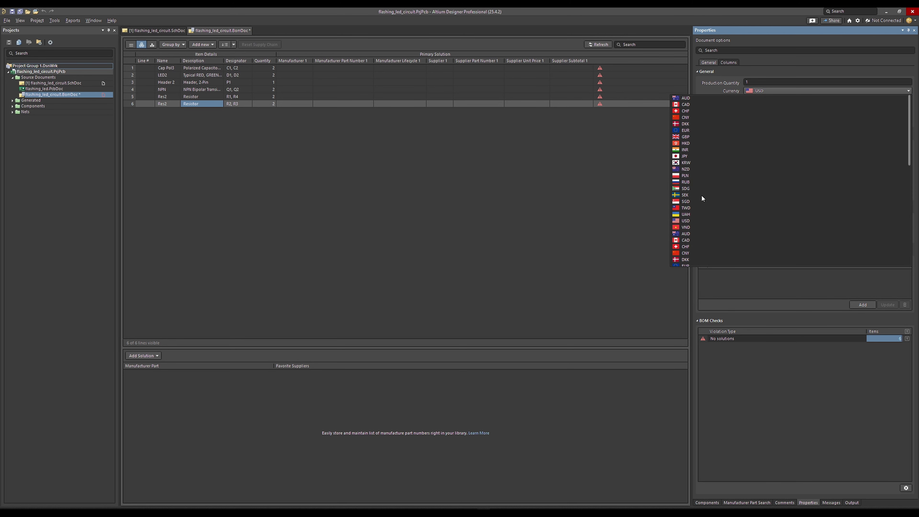
scroll(701, 195, "down", 12)
left_click(691, 163)
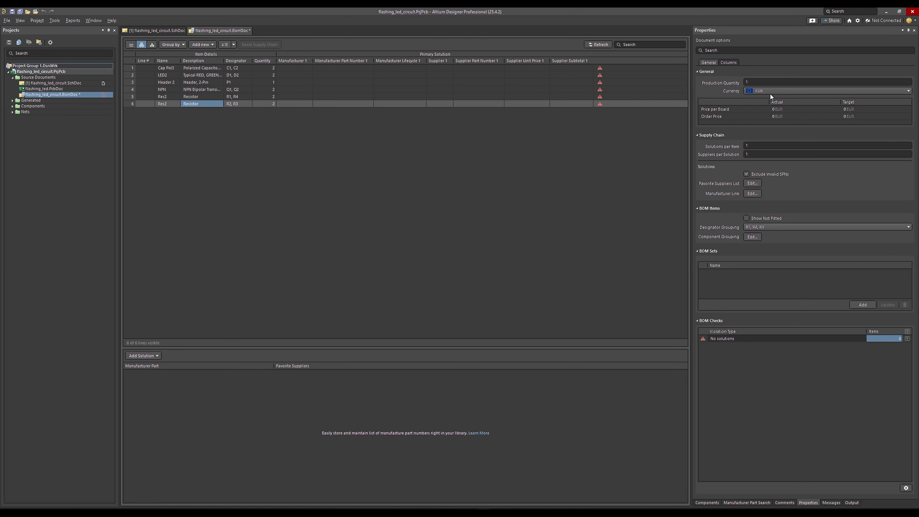
left_click(20, 11)
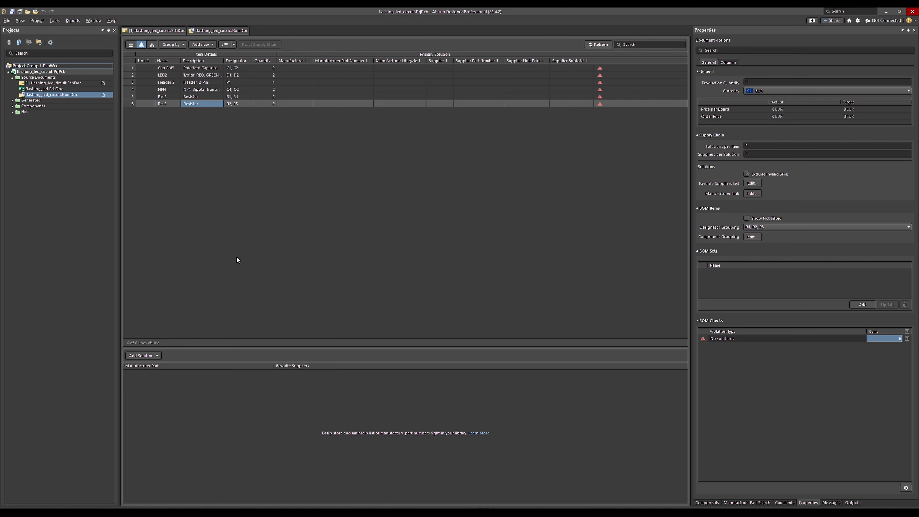
Step: From the schematic document, open the Bill of Materials report for the project and widen and reposition its window
key("ctrl+Tab")
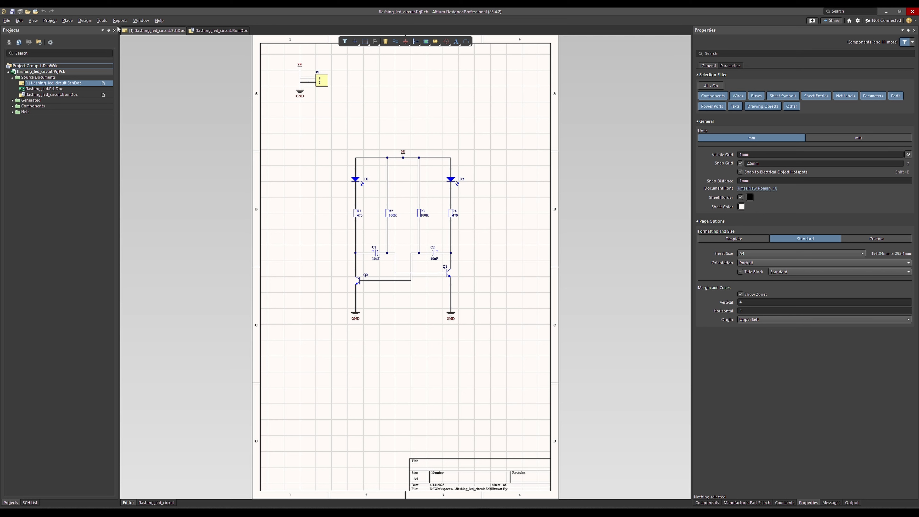
left_click(102, 20)
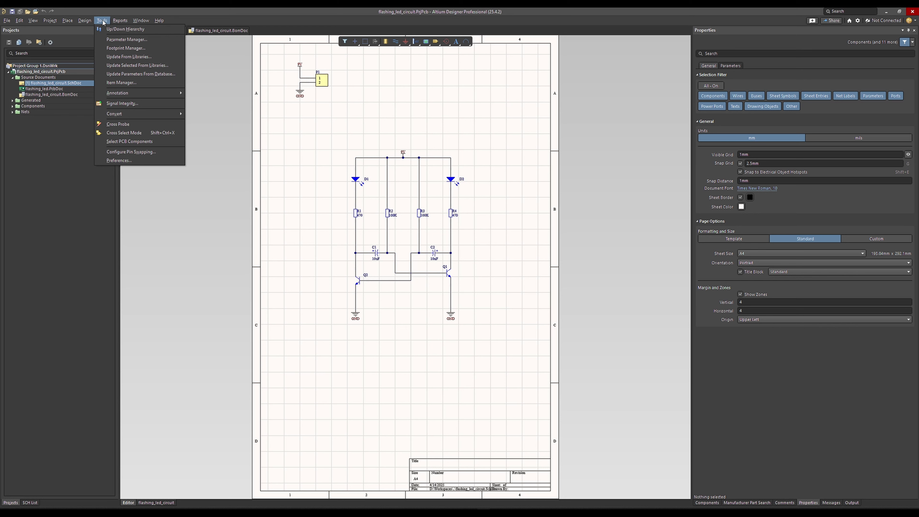
mouse_move(121, 21)
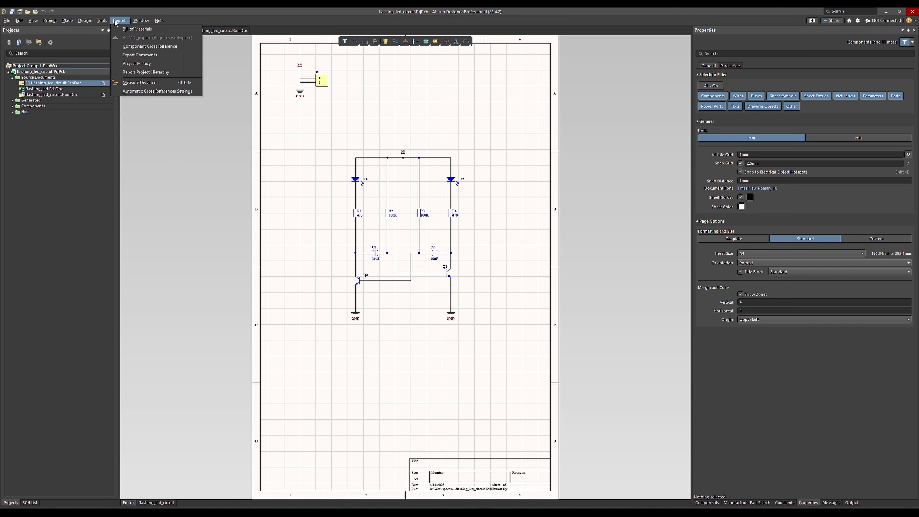
left_click(140, 30)
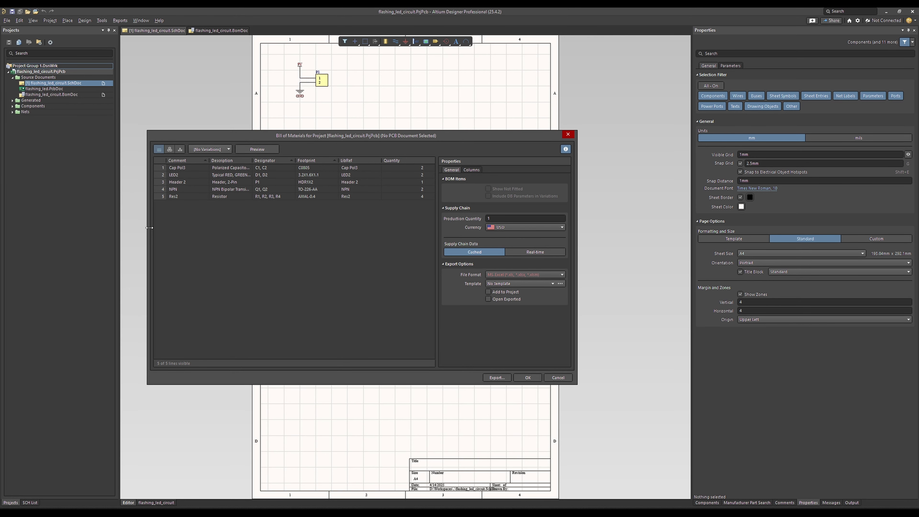
left_click_drag(147, 229, 106, 229)
left_click_drag(253, 139, 302, 140)
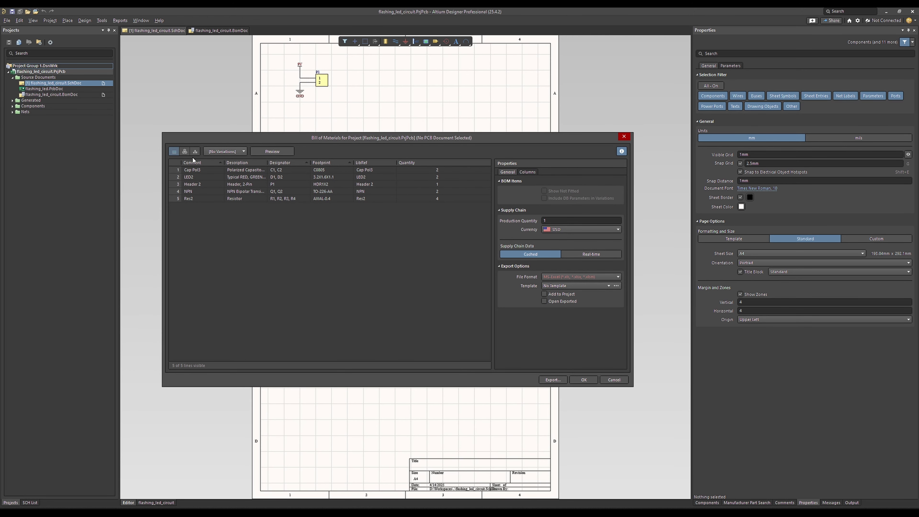
Step: Set the Bill of Materials report's currency to EUR and its export file format to CSV (Comma Delimited)
left_click(569, 229)
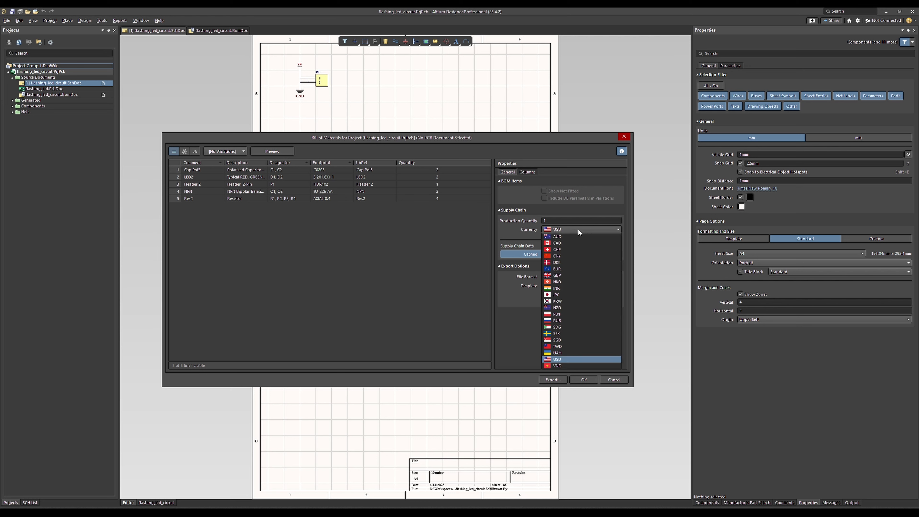
left_click(564, 268)
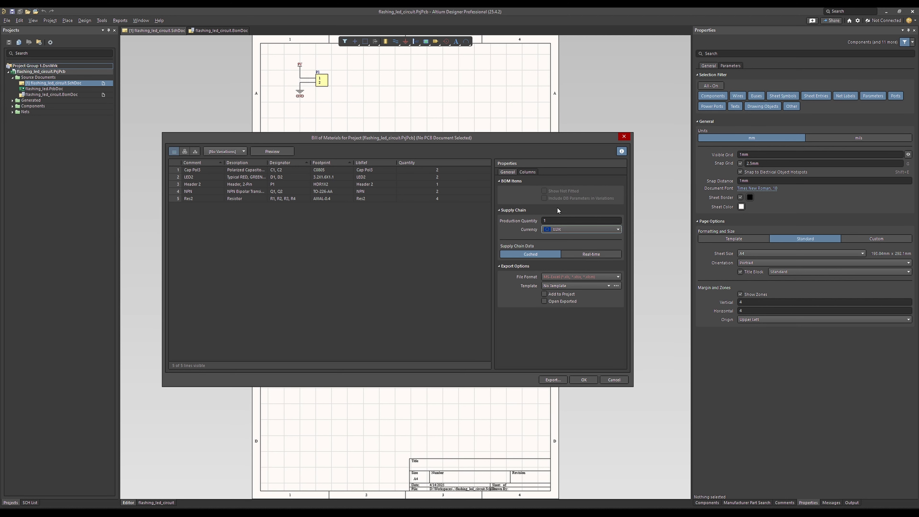
left_click(562, 276)
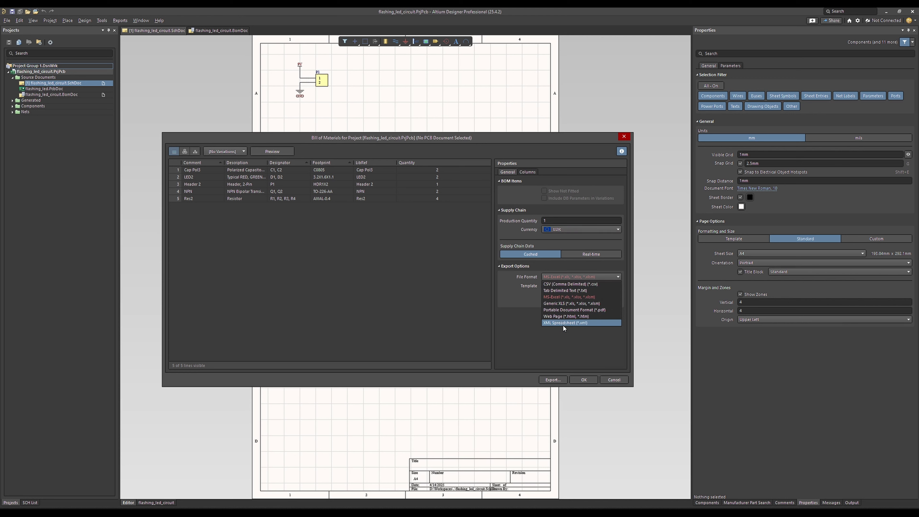
left_click(561, 284)
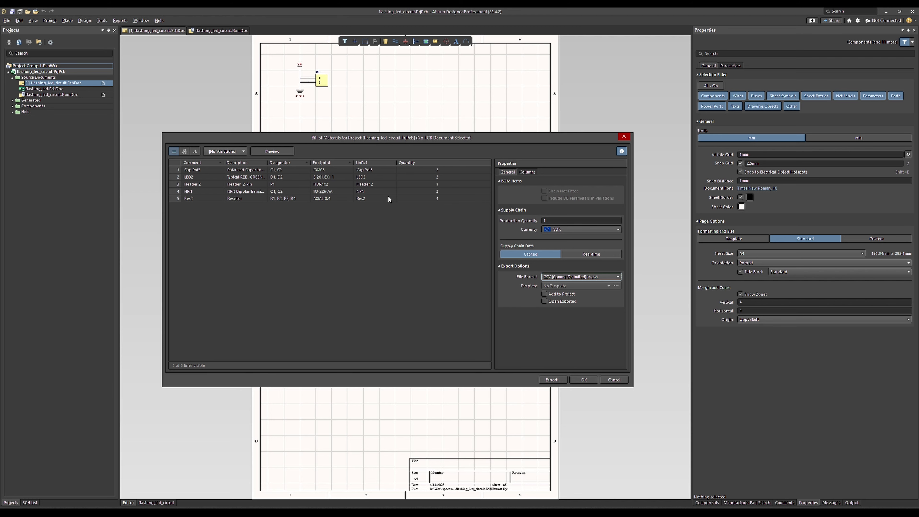
Step: Preview the CSV bill of materials in LibreOffice Calc with the default text import settings, and close the preview and the report
left_click(264, 154)
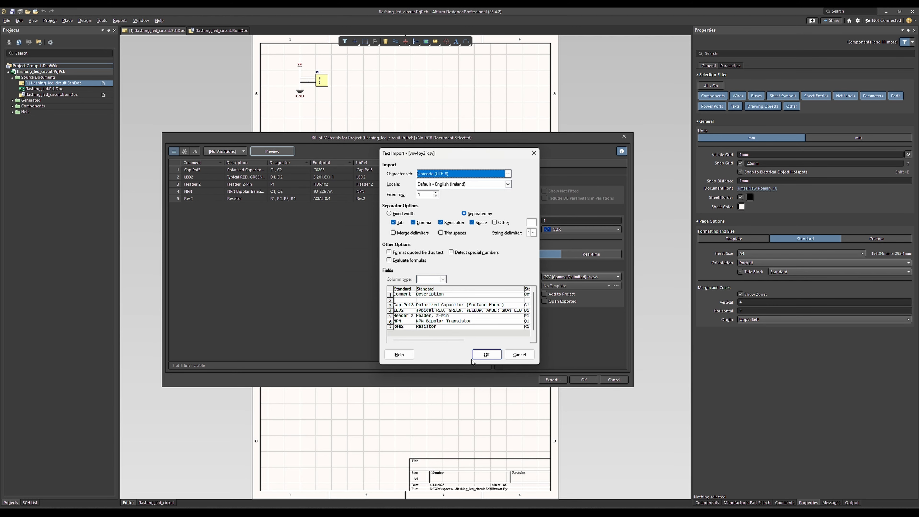
left_click(485, 350)
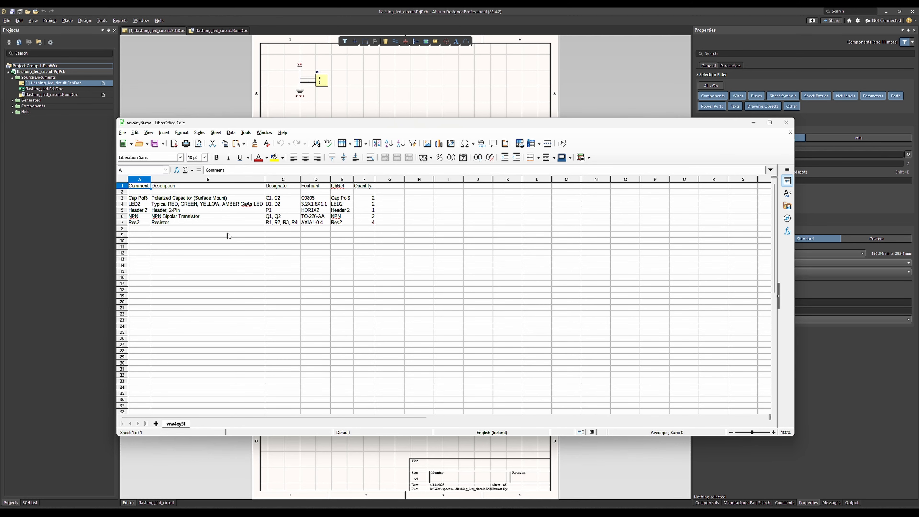
left_click(786, 123)
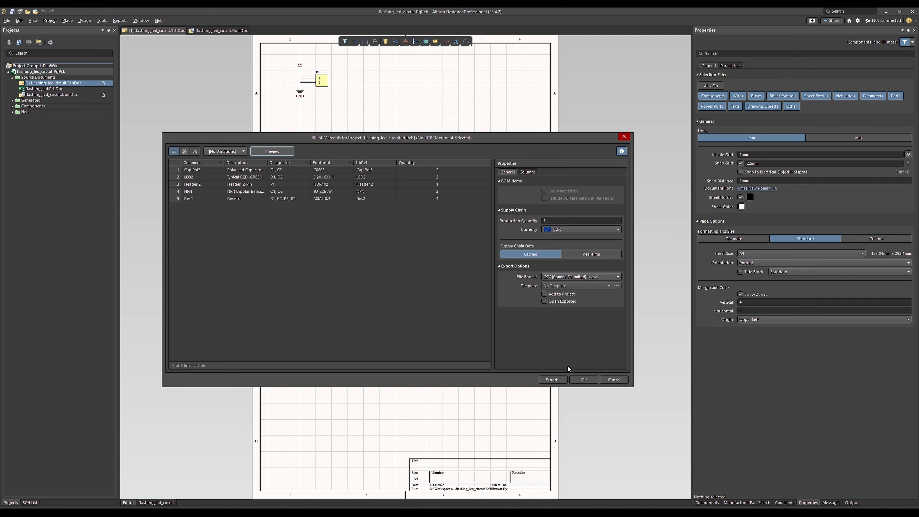
left_click(614, 379)
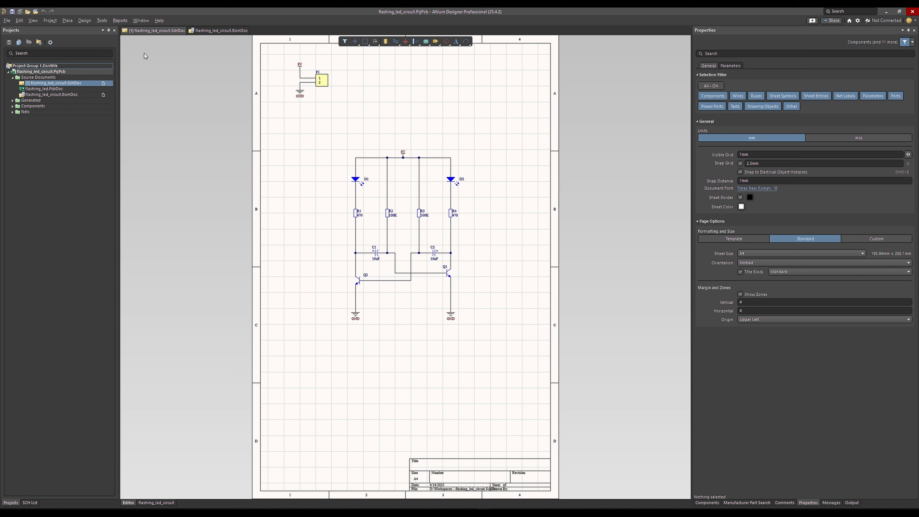
Step: Reopen the project's Bill of Materials report from the schematic, reposition its window to view the component lines, and close it without exporting
left_click(119, 21)
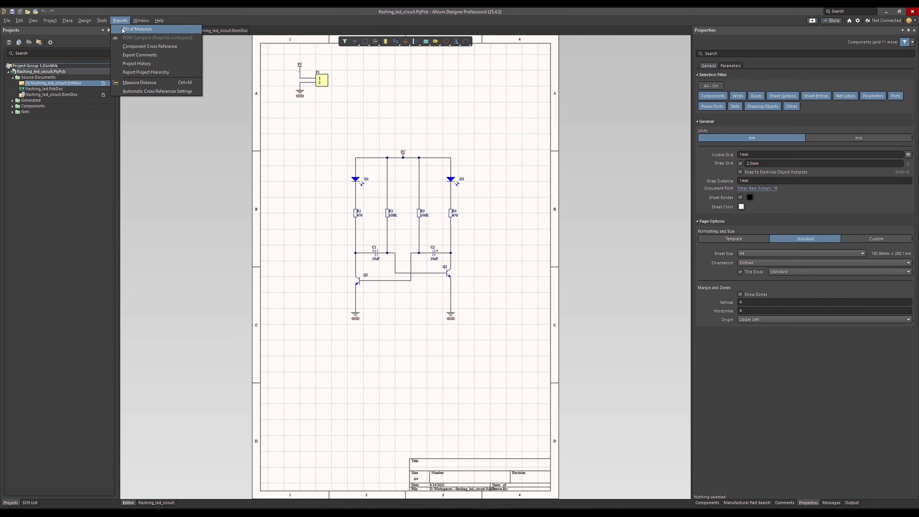
left_click(257, 159)
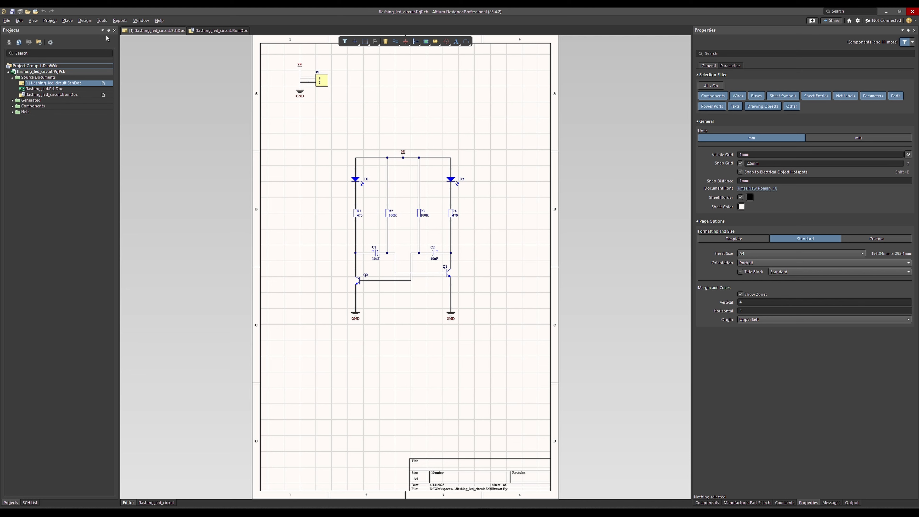
left_click(121, 21)
left_click(126, 29)
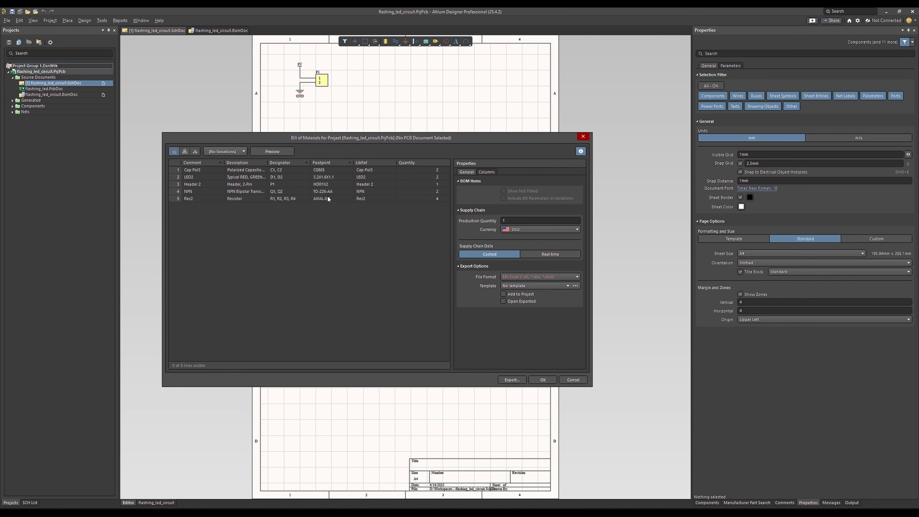
left_click_drag(277, 137, 330, 217)
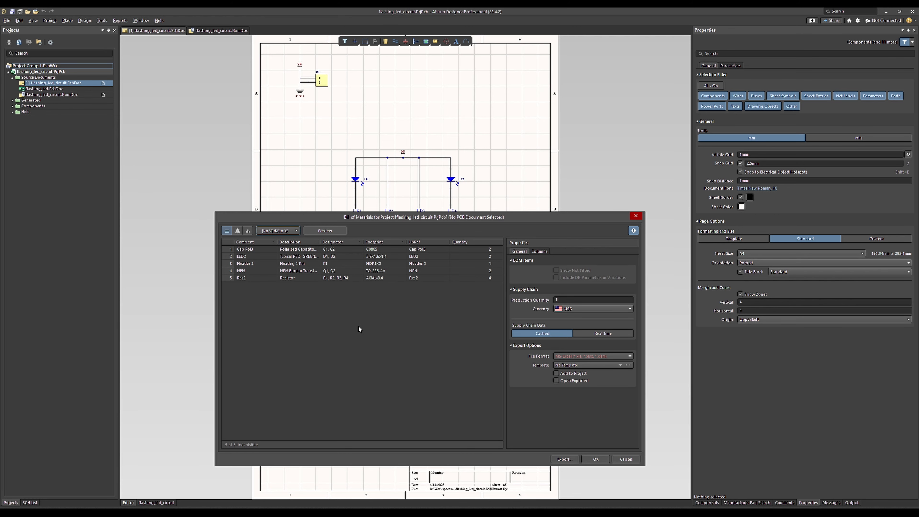
left_click(625, 459)
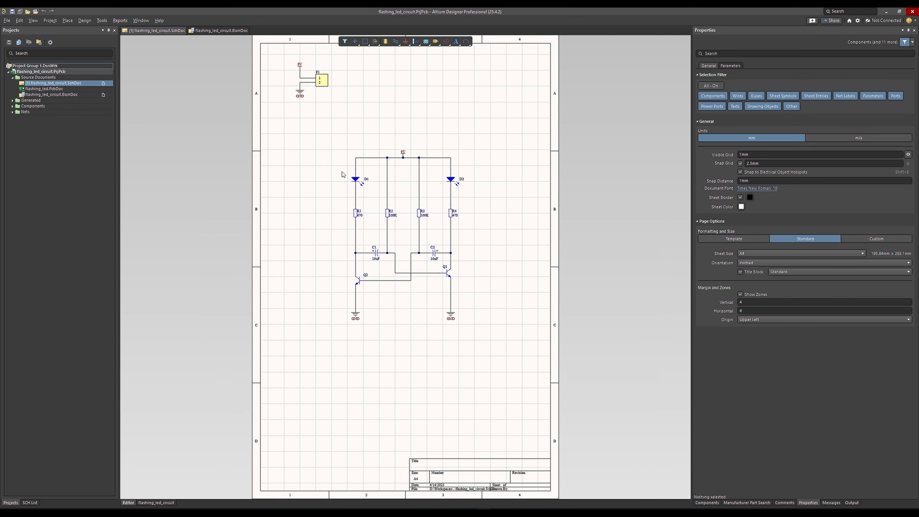
left_click(103, 20)
mouse_move(120, 21)
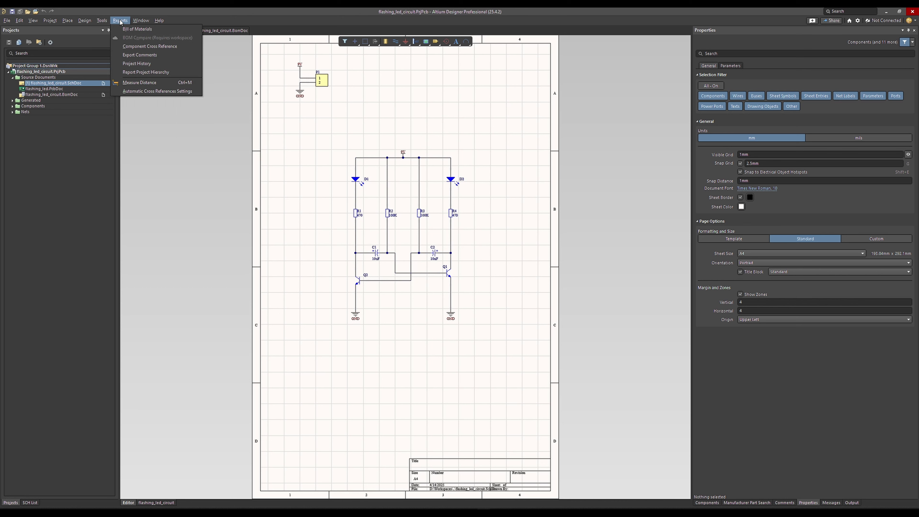
left_click(296, 230)
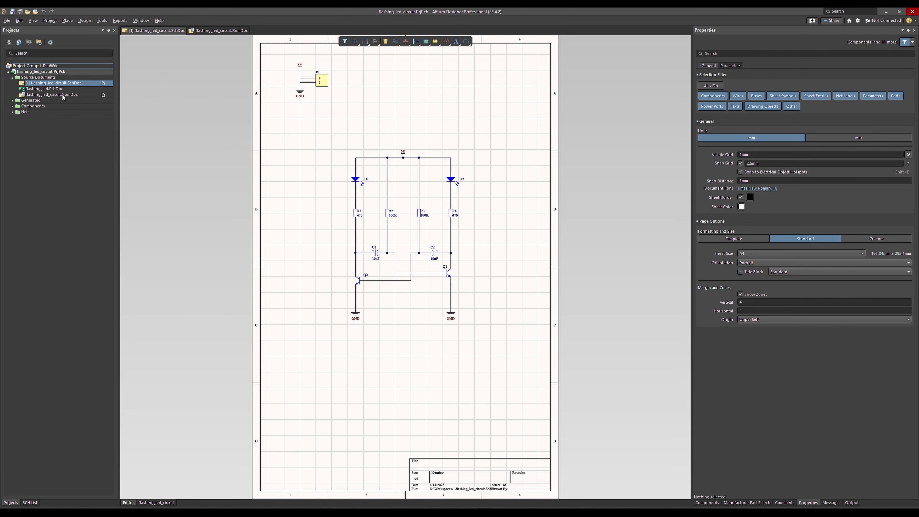
Step: Switch to the BOM document and check the violation marker on its first component line
left_click(224, 31)
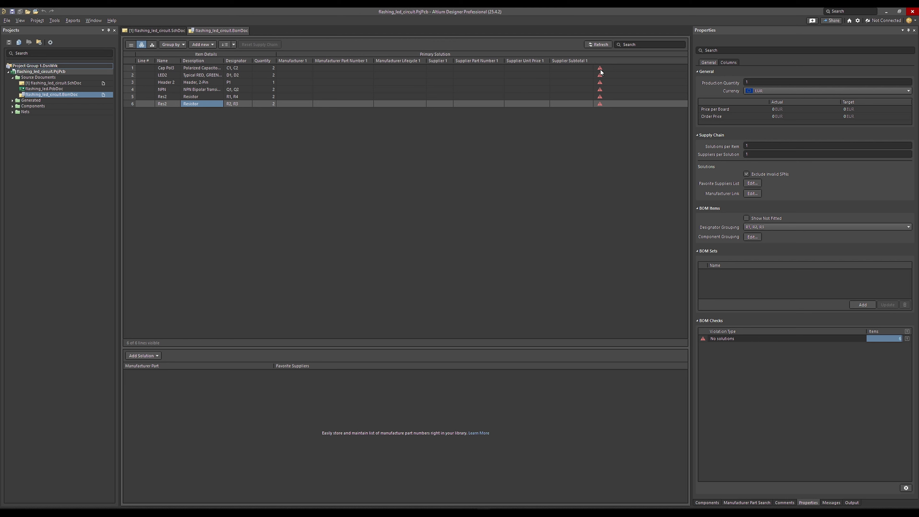
mouse_move(600, 72)
Step: Return to the schematic, inspect resistor R1's properties, and view the Manufacturer Part Search categories
left_click(161, 33)
left_click(357, 215)
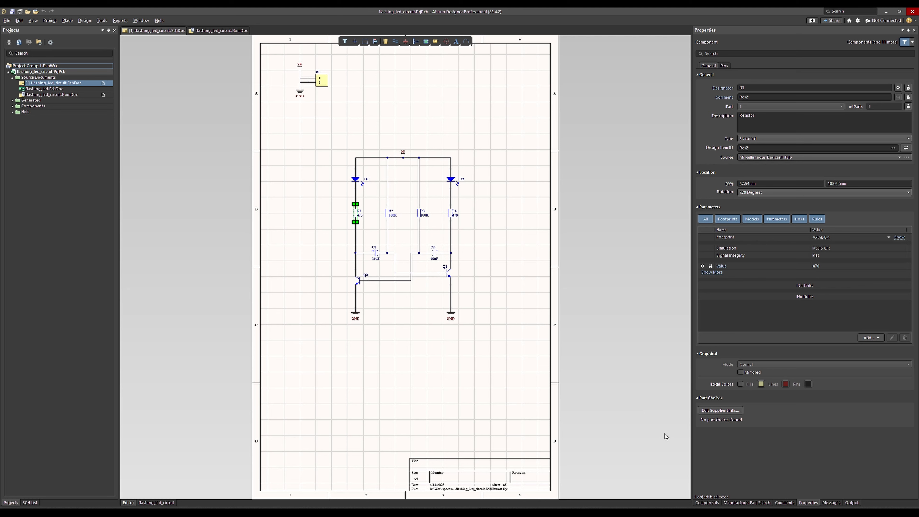
left_click(745, 503)
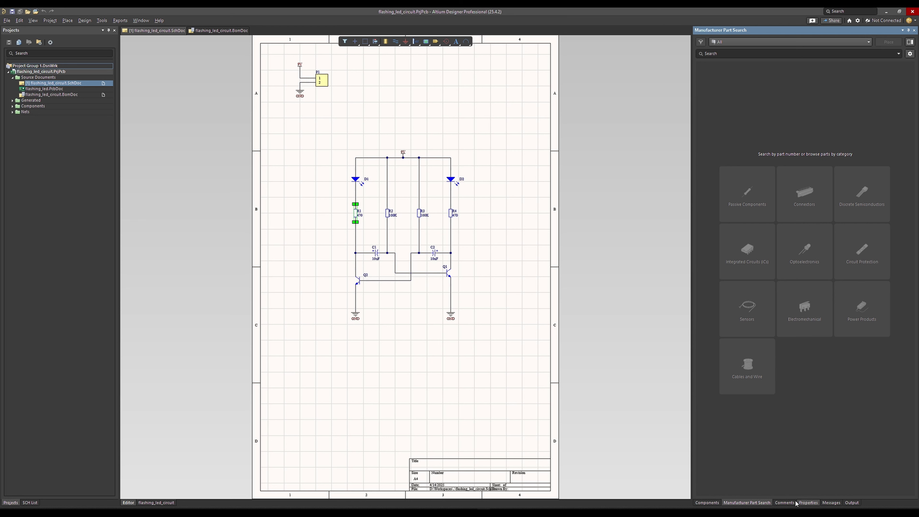
left_click(425, 365)
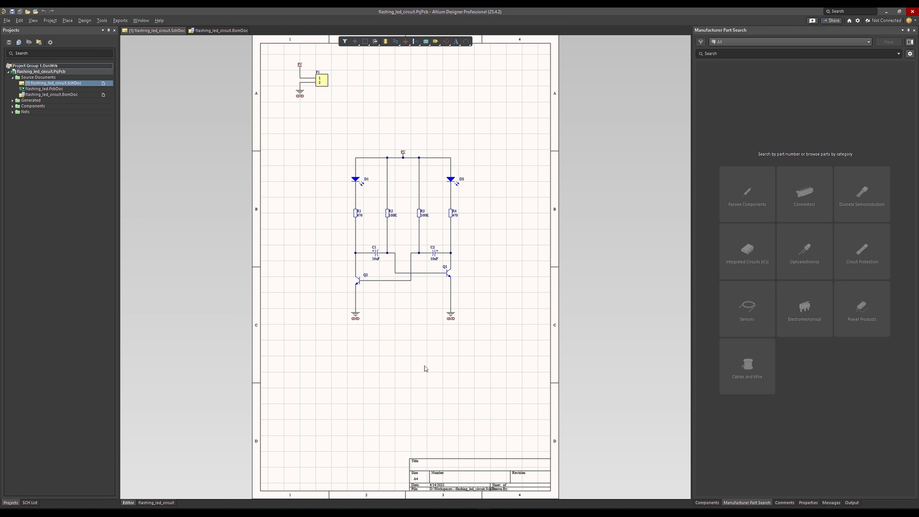
Step: Open resistor R1's supplier links, review the manufacturer parts offered for a new link, and leave without adding one
double_click(357, 215)
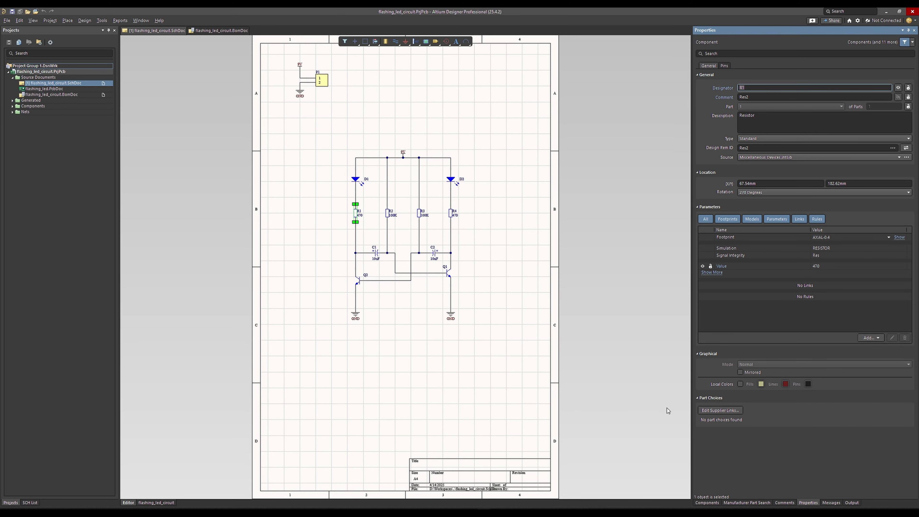
left_click(719, 411)
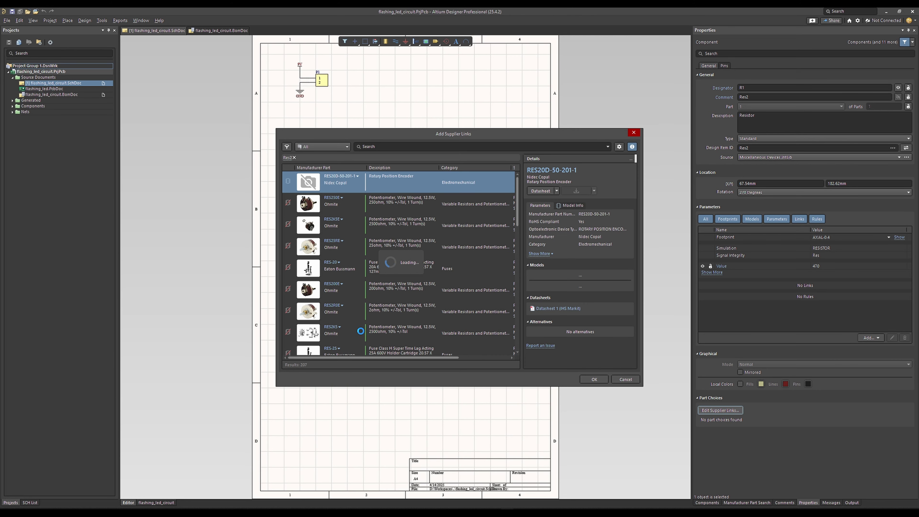
left_click_drag(384, 132, 359, 161)
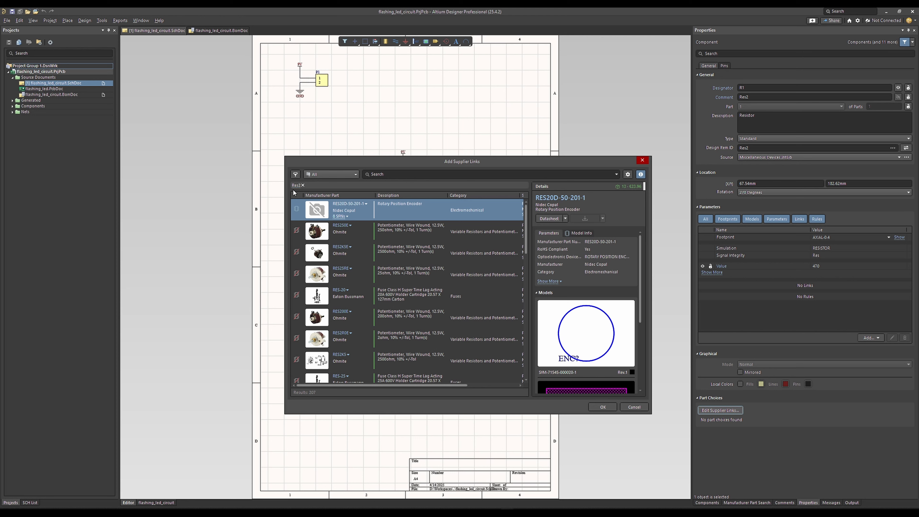
left_click_drag(351, 163, 396, 174)
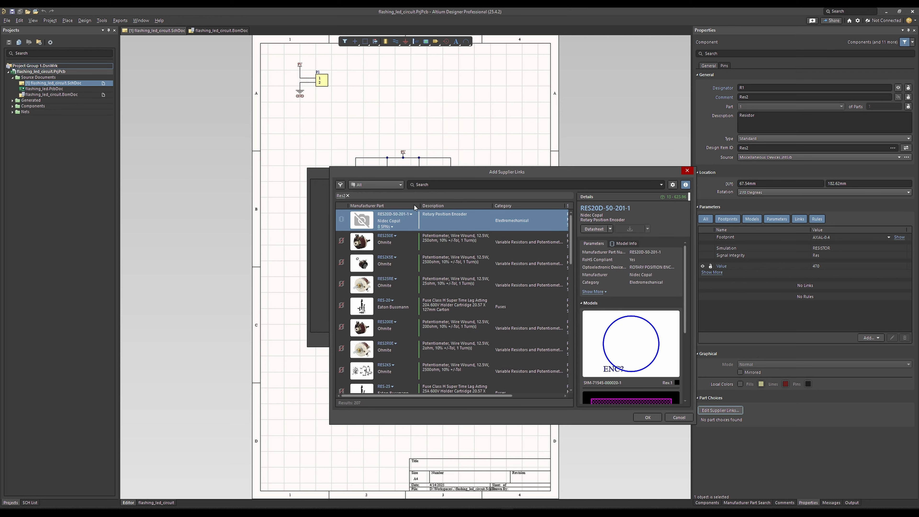
left_click(678, 417)
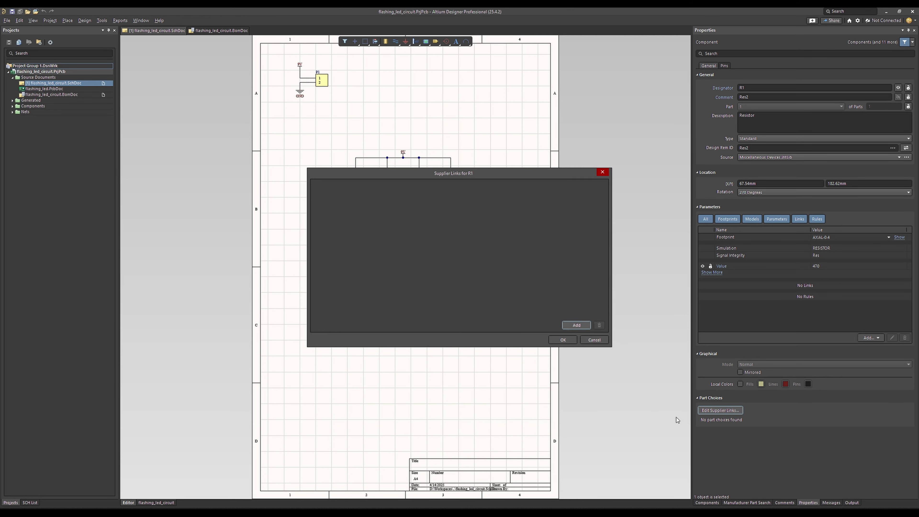
left_click(594, 339)
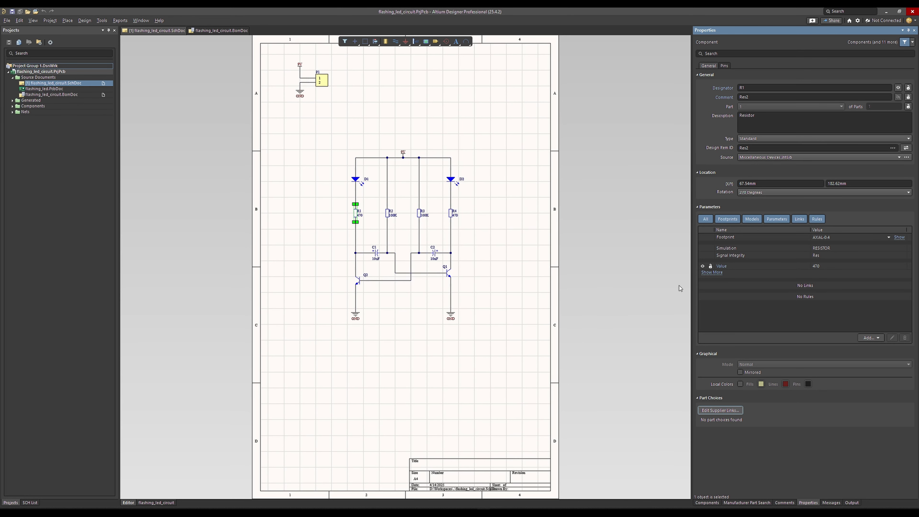
Step: Examine resistor R1's full parameter list and component properties, and clear the selection
left_click(716, 273)
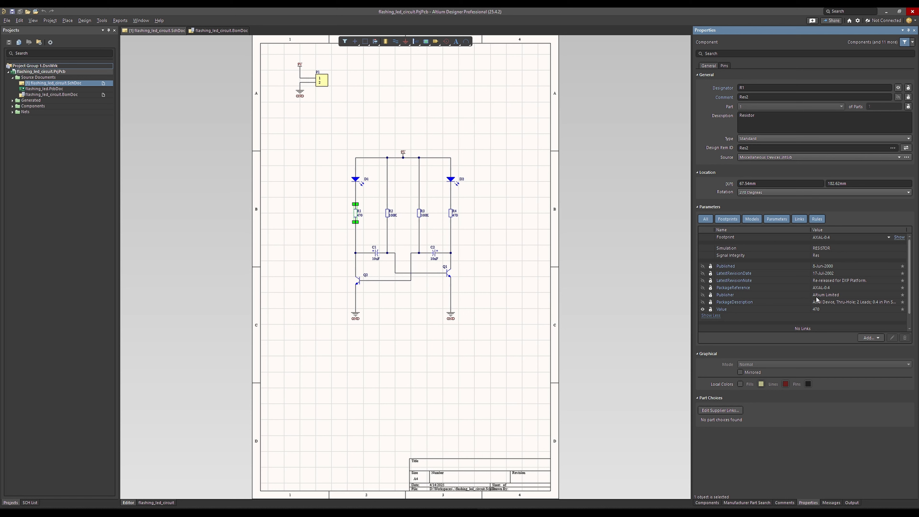
left_click(356, 234)
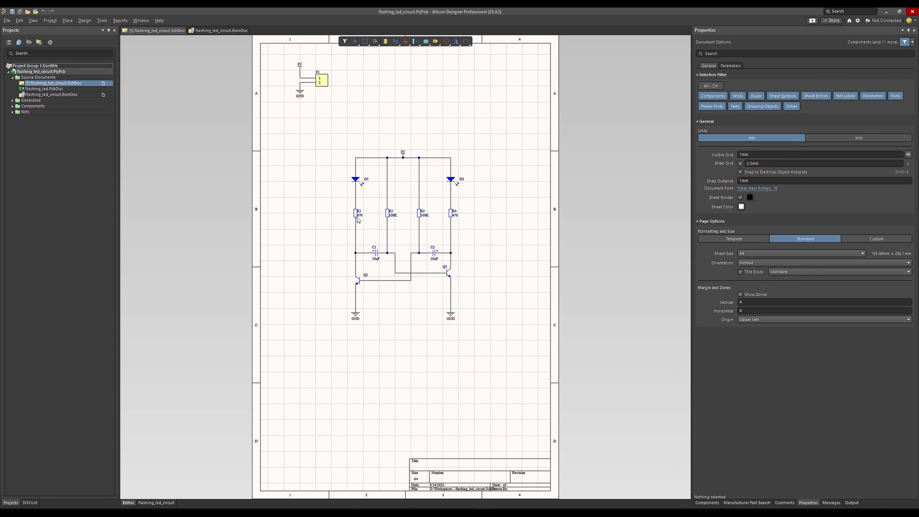
left_click(356, 213)
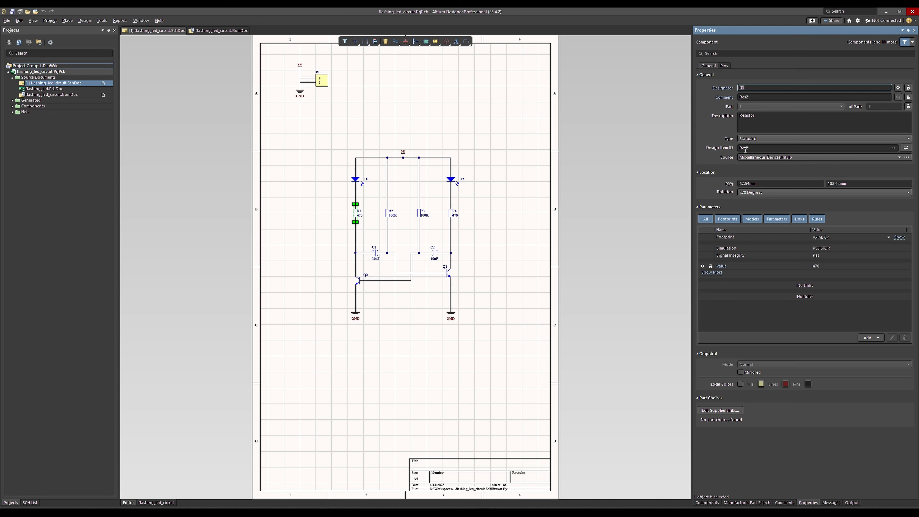
left_click(521, 248)
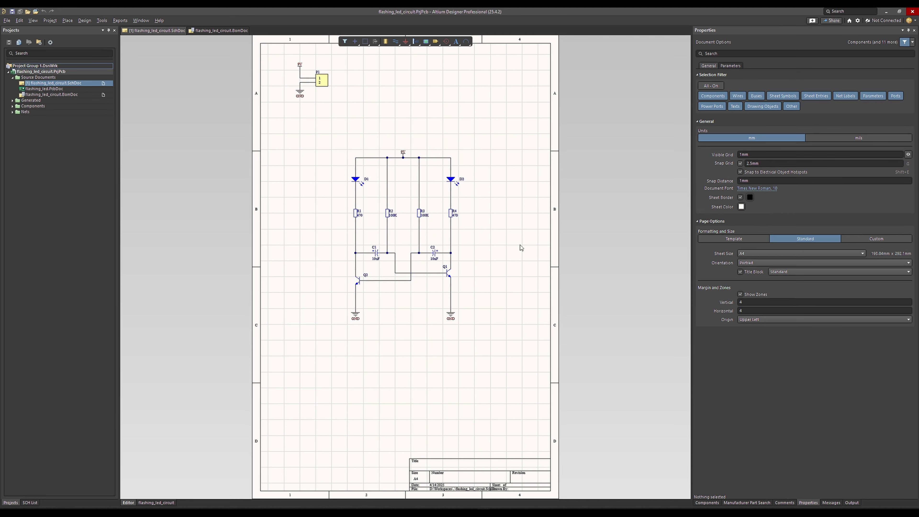
left_click(355, 214)
left_click(511, 288)
Step: Show the Manufacturer Part Search, open the Data Management Parts Providers preferences, and widen the preferences window
left_click(748, 502)
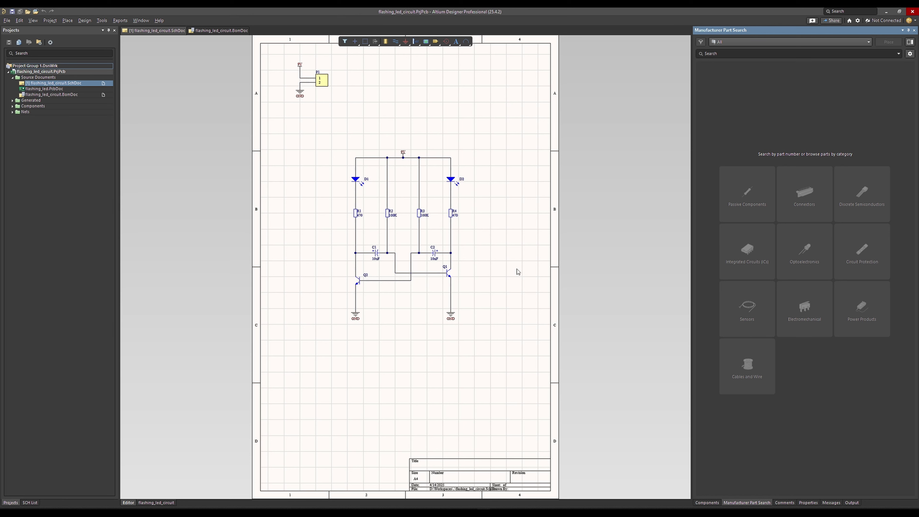
left_click(90, 22)
left_click(121, 163)
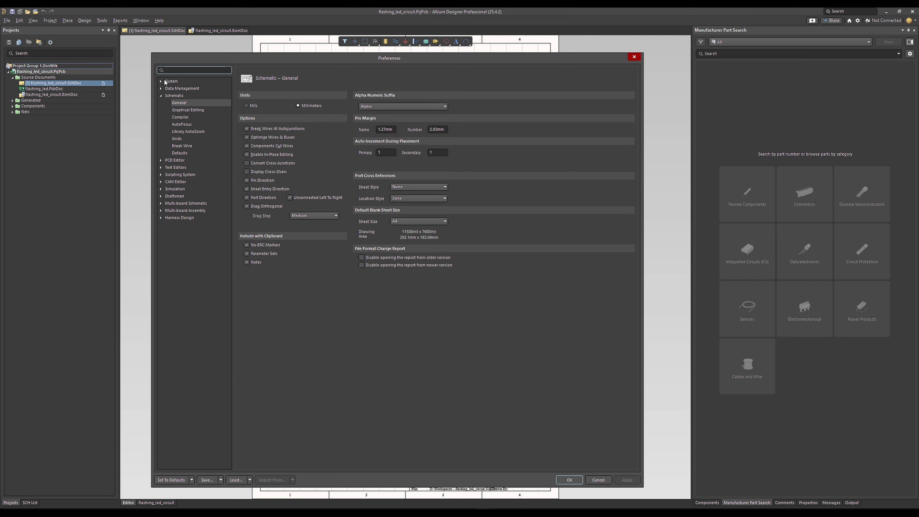
left_click(161, 97)
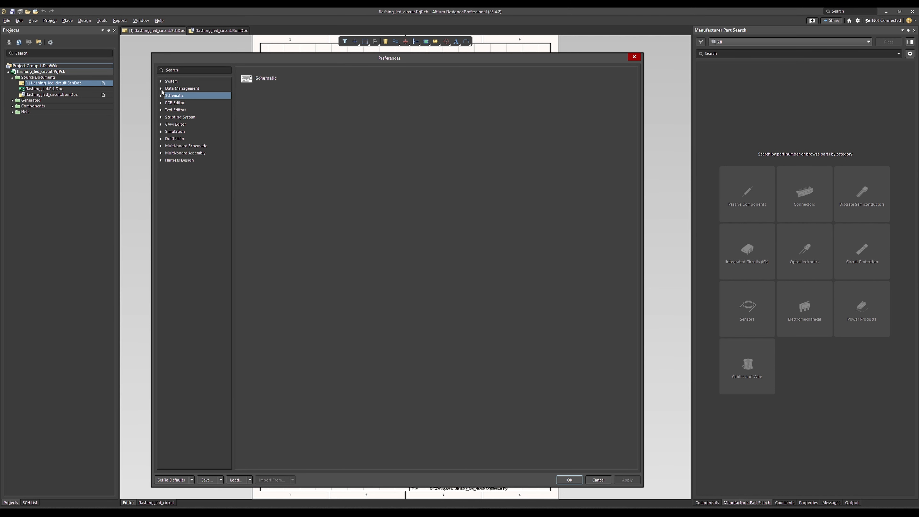
left_click(161, 88)
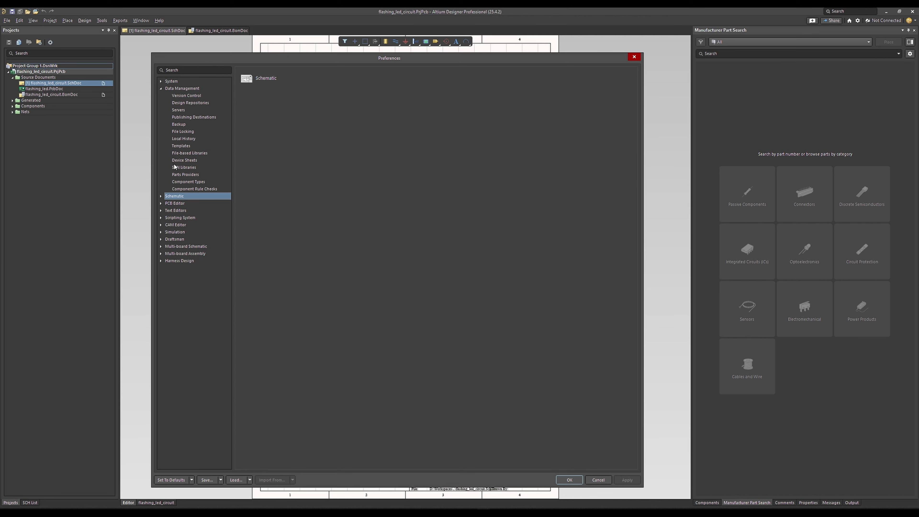
left_click(180, 175)
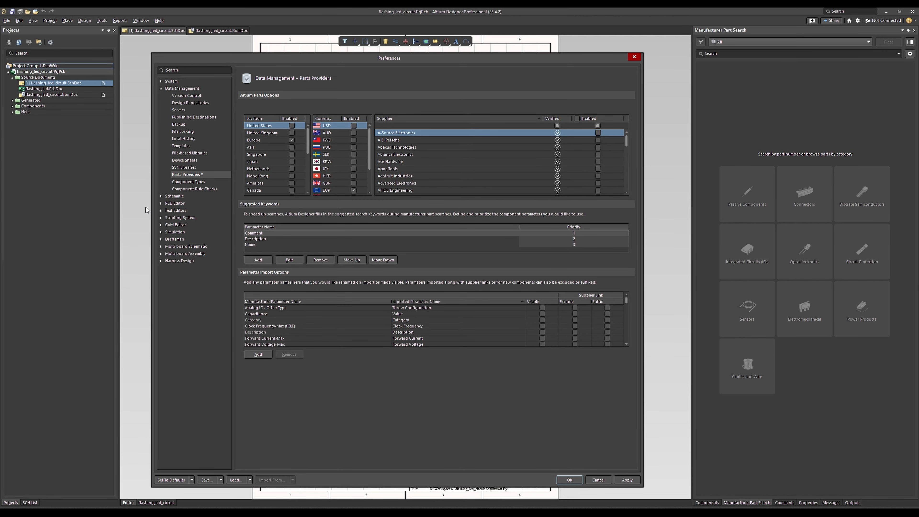
left_click_drag(153, 202, 136, 199)
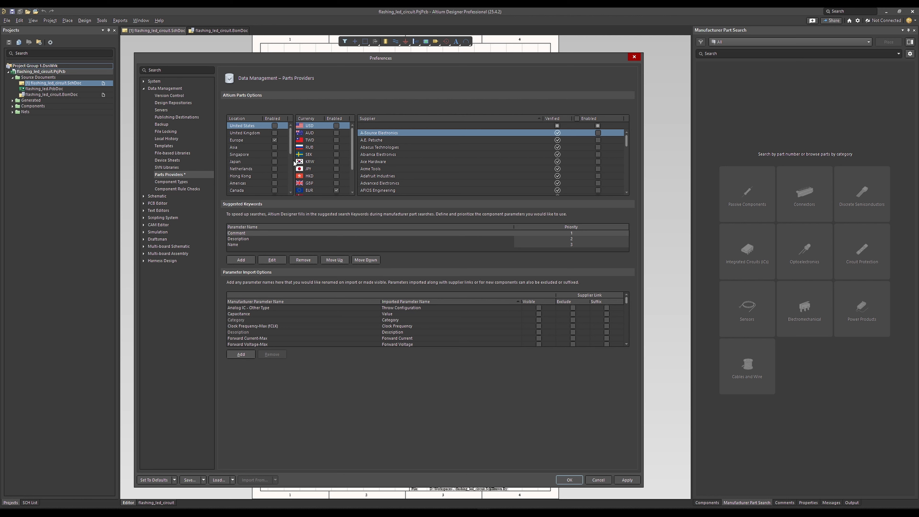
Step: Review the available currencies and suppliers in the Altium Parts options, and disable Arrow Electronics as a supplier
scroll(335, 164, "down", 1)
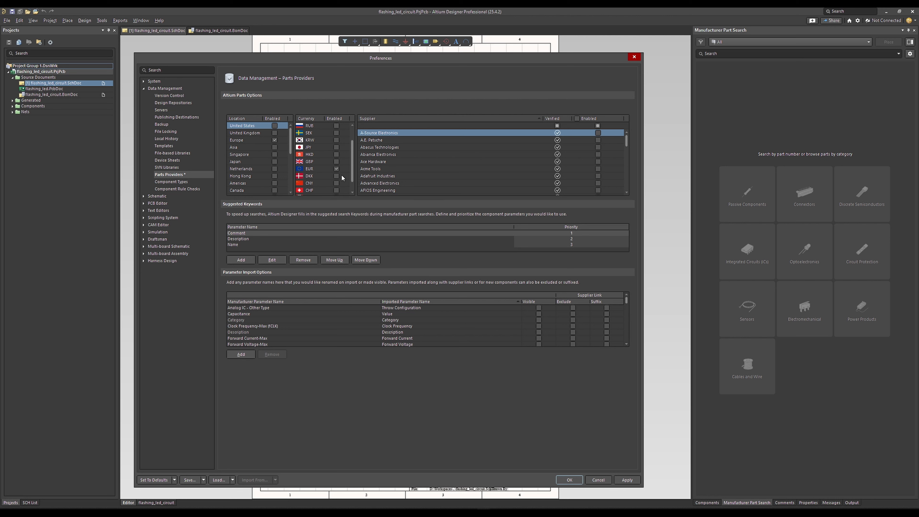
scroll(337, 169, "up", 1)
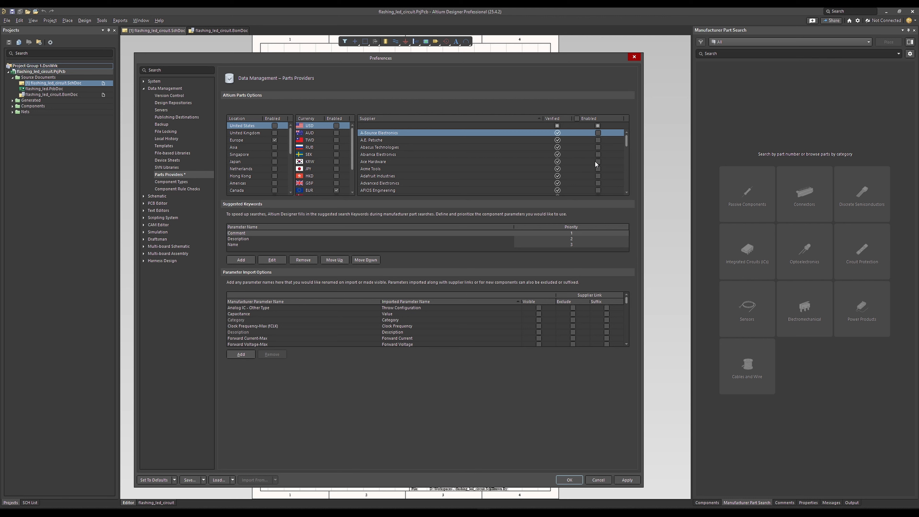
scroll(596, 156, "down", 6)
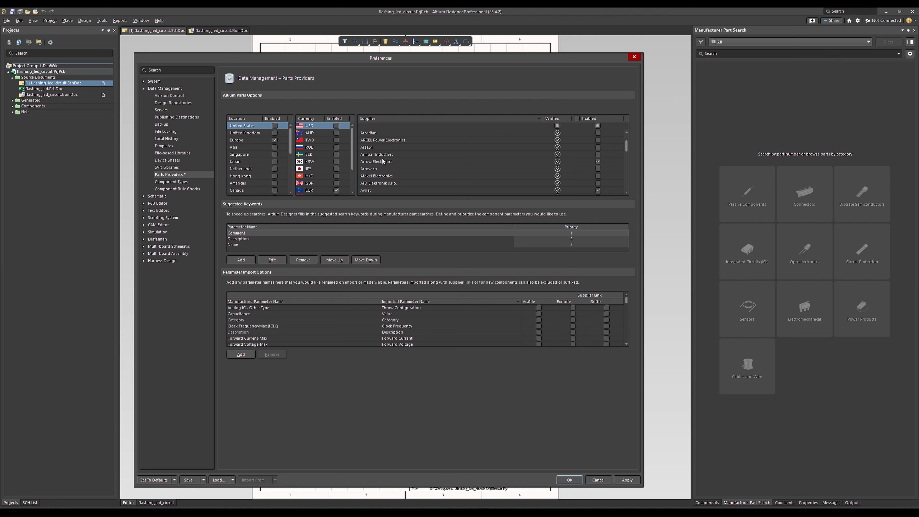
left_click(598, 161)
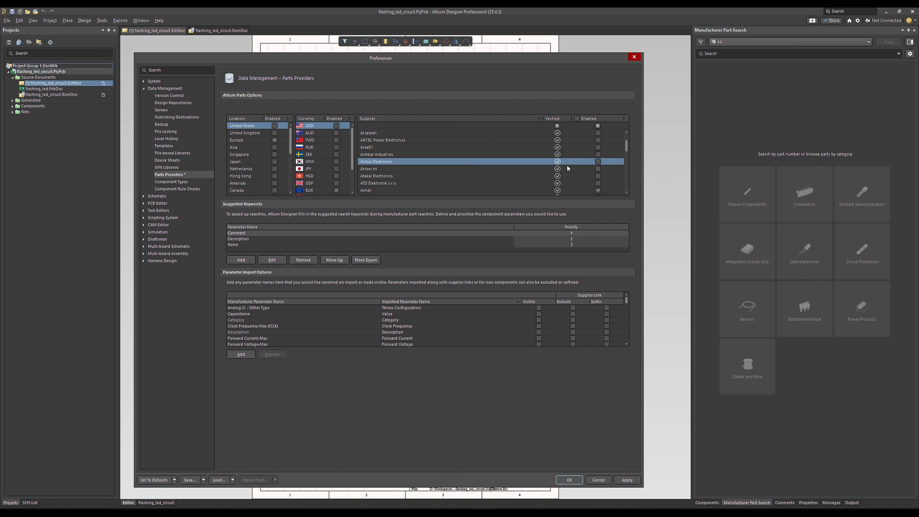
Step: Disable Avnet, Future Electronics and Newark as suppliers in the Altium Parts options
scroll(568, 163, "down", 1)
left_click(597, 169)
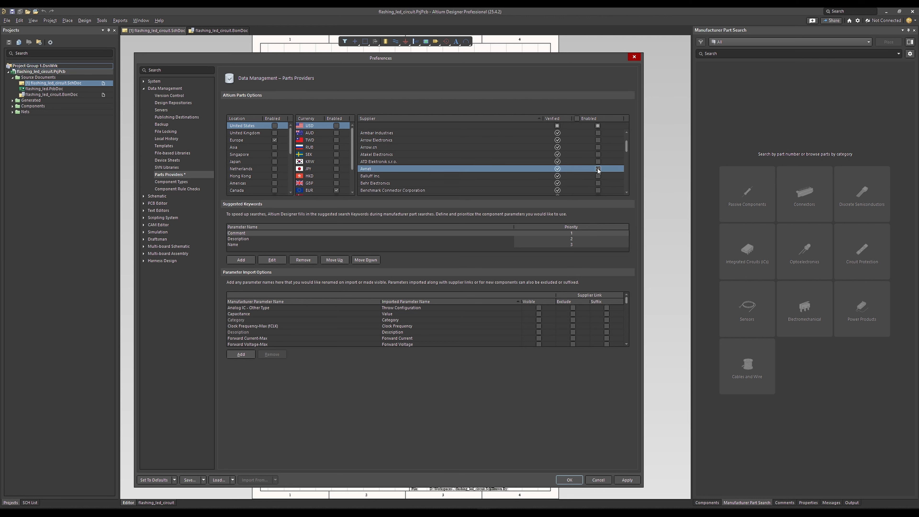
scroll(563, 168, "down", 8)
scroll(570, 161, "down", 3)
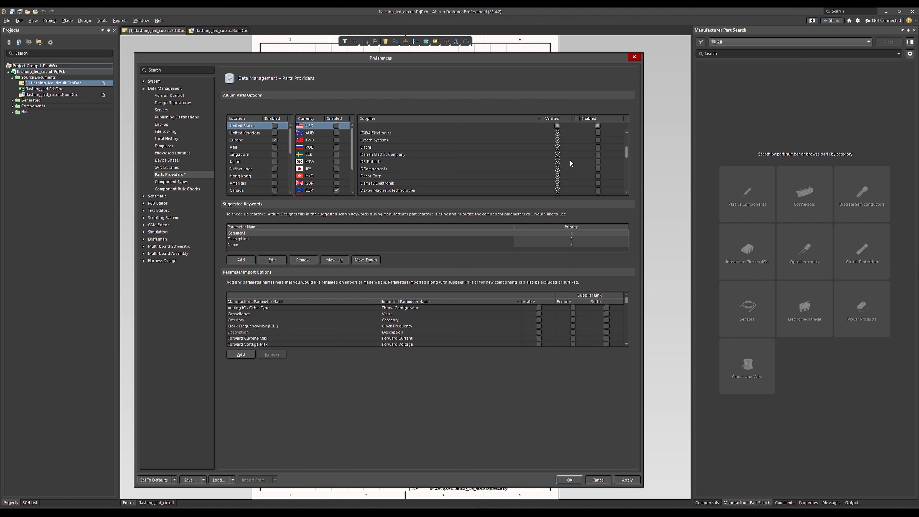
scroll(573, 157, "down", 2)
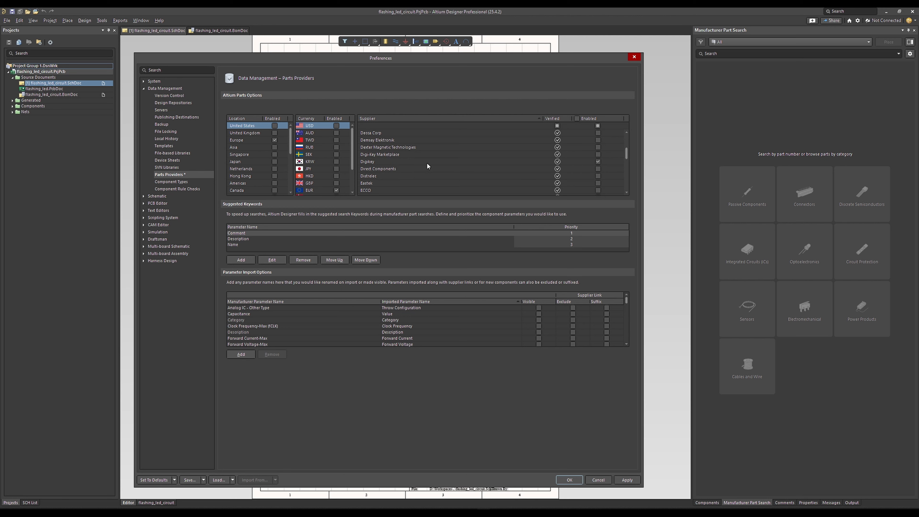
scroll(585, 173, "down", 4)
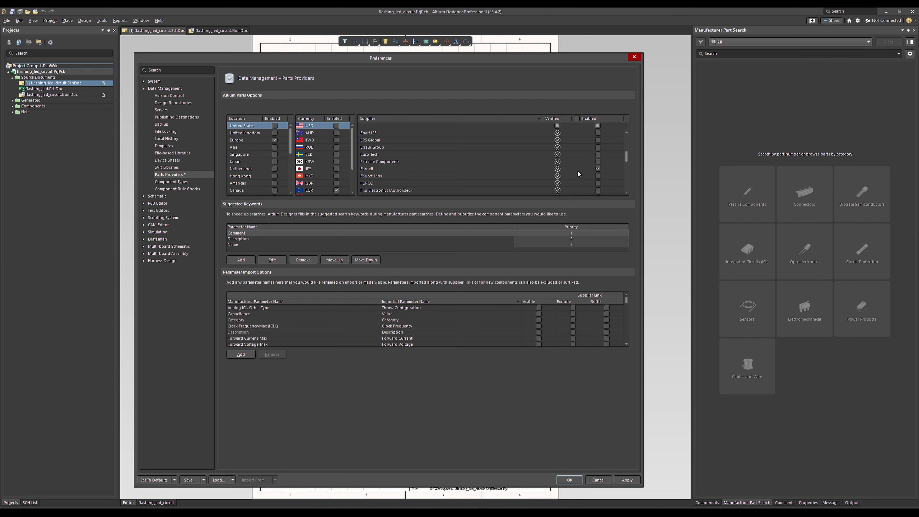
scroll(582, 173, "down", 3)
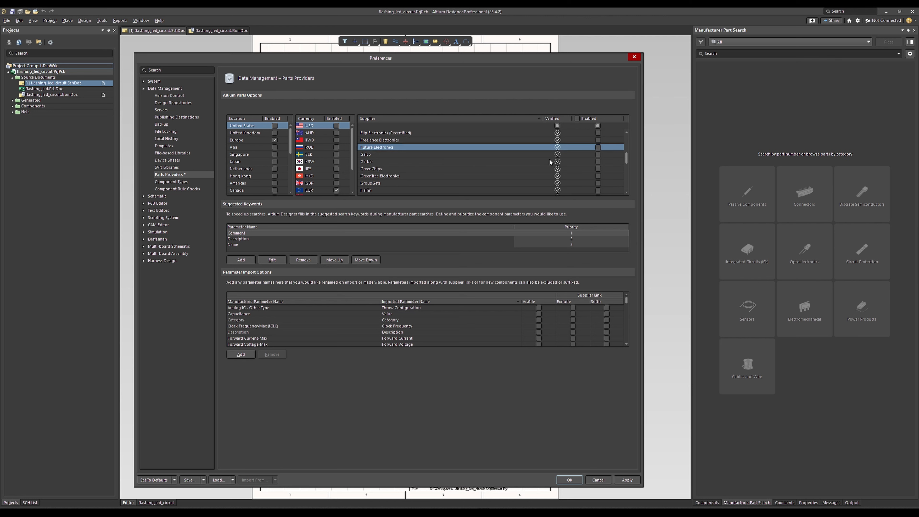
scroll(549, 158, "down", 10)
scroll(549, 158, "down", 5)
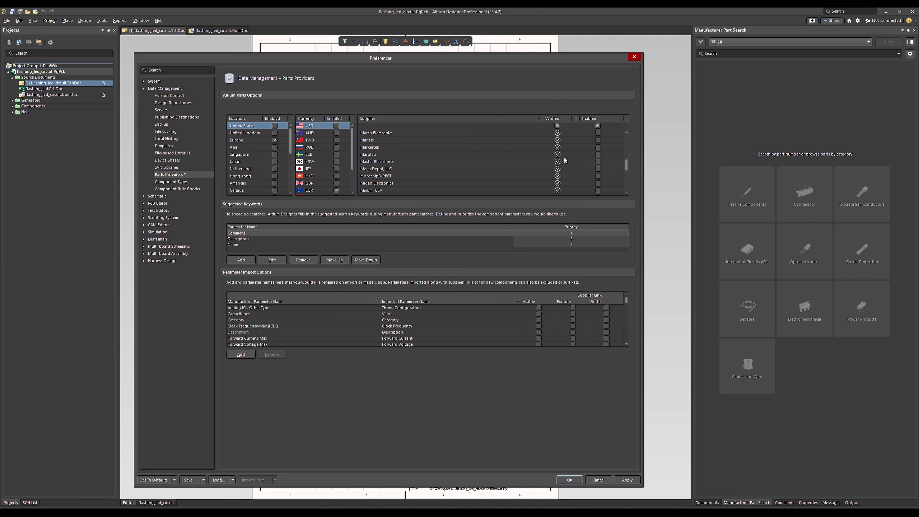
scroll(594, 164, "down", 3)
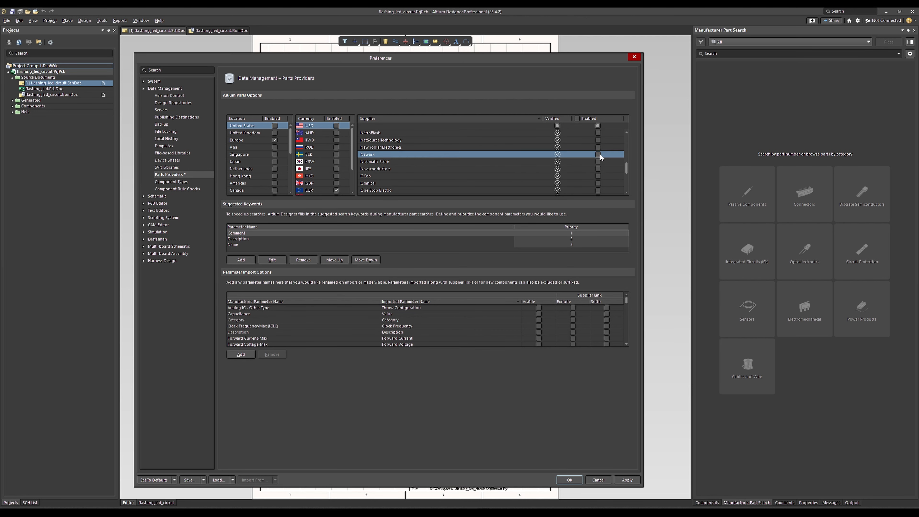
Step: Enable TME as a supplier in the Altium Parts options
scroll(572, 163, "down", 5)
scroll(571, 163, "down", 2)
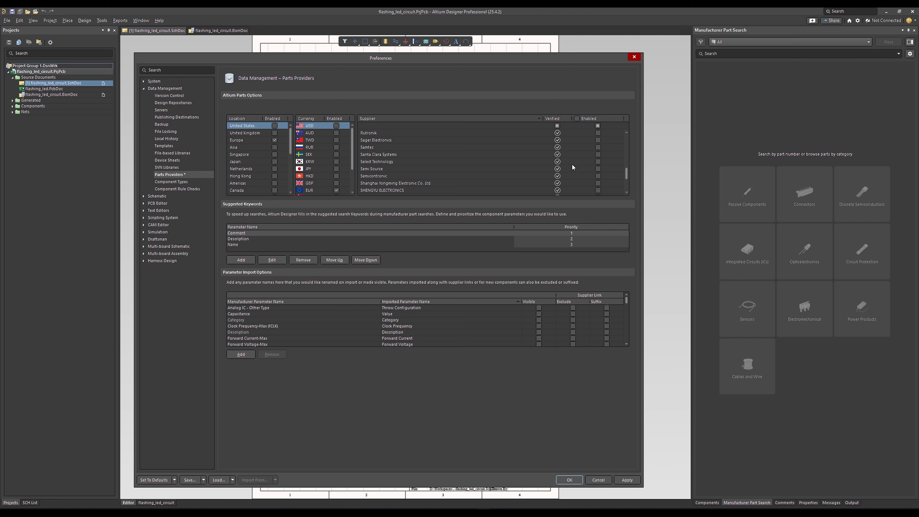
scroll(583, 170, "down", 10)
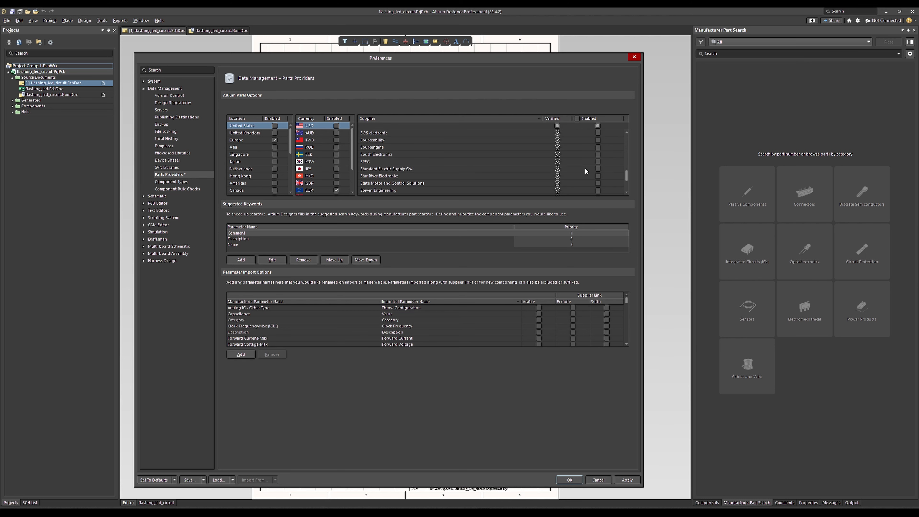
scroll(583, 169, "up", 3)
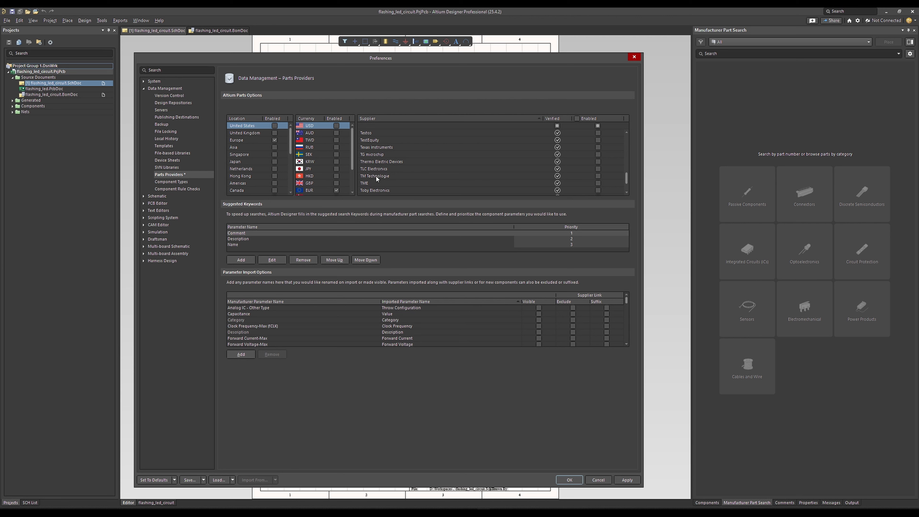
left_click(598, 183)
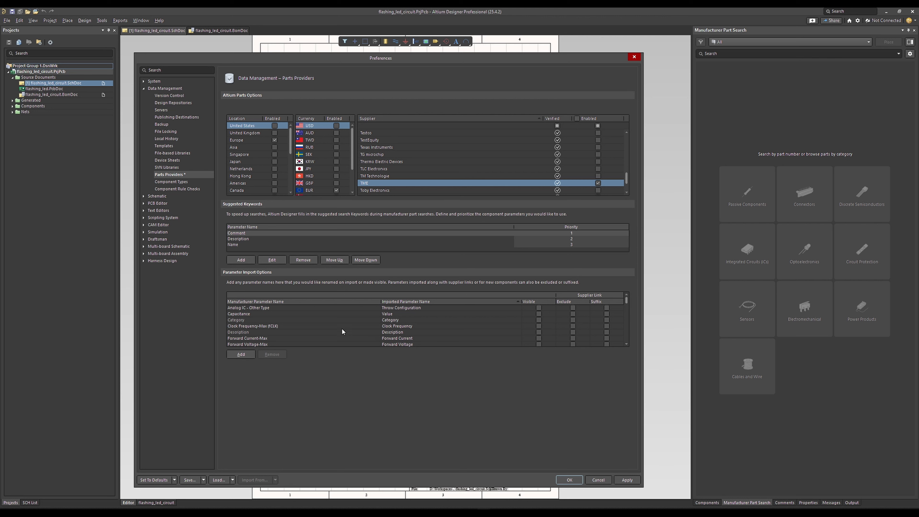
scroll(248, 315, "down", 15)
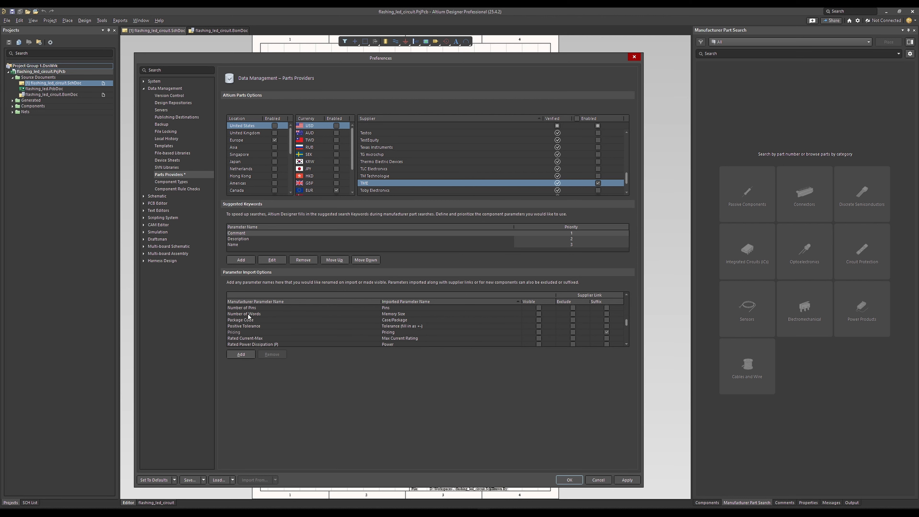
scroll(246, 309, "up", 10)
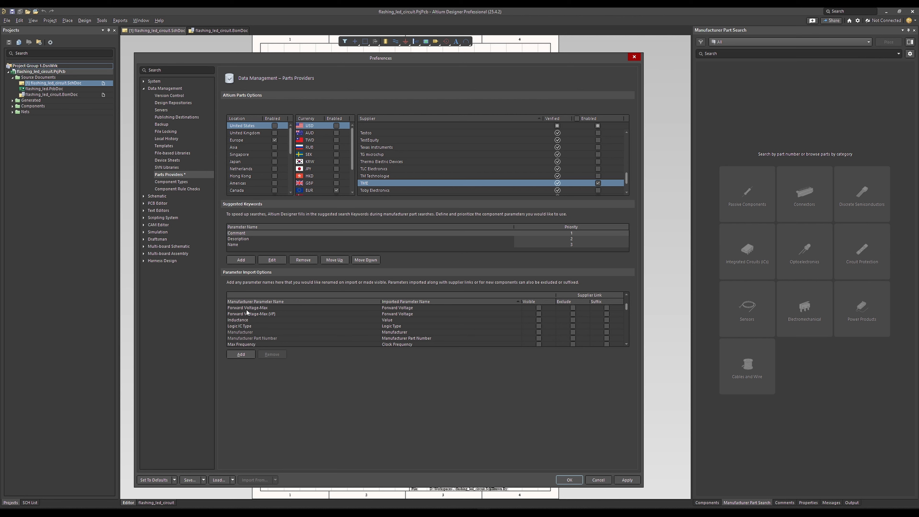
scroll(247, 311, "up", 3)
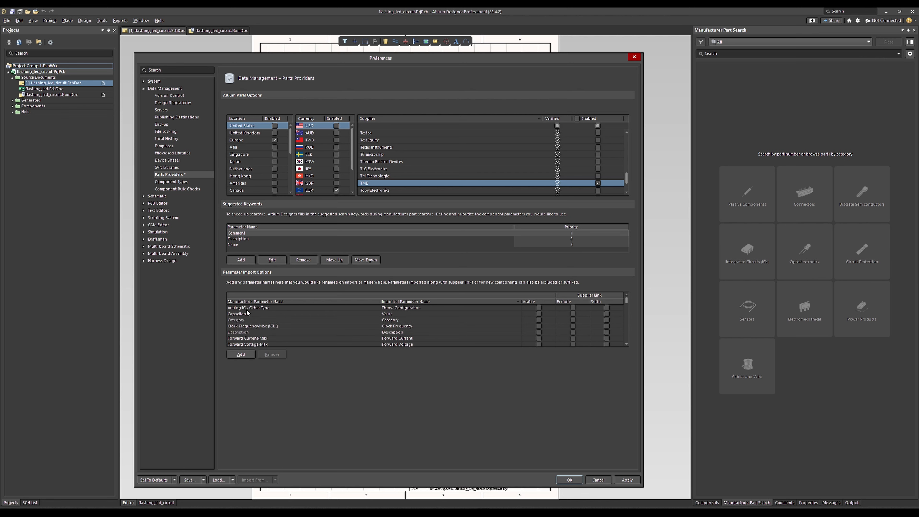
left_click(241, 355)
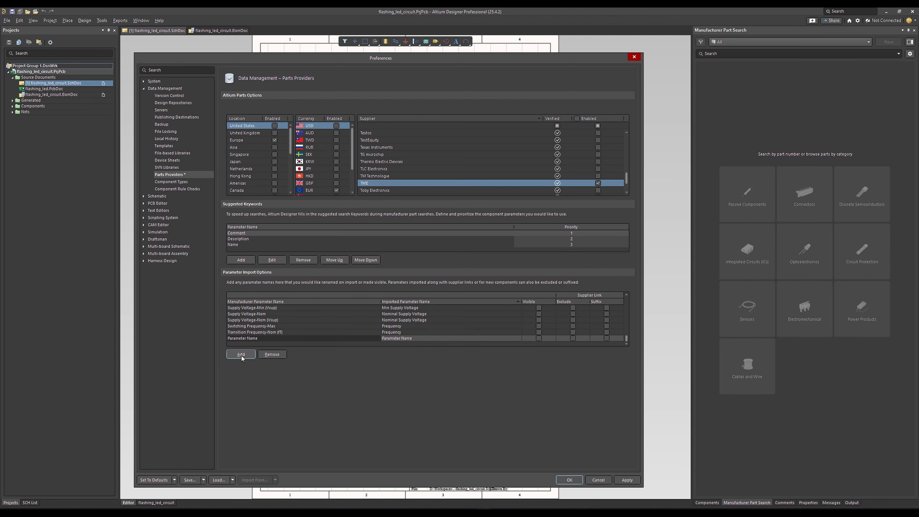
left_click(245, 341)
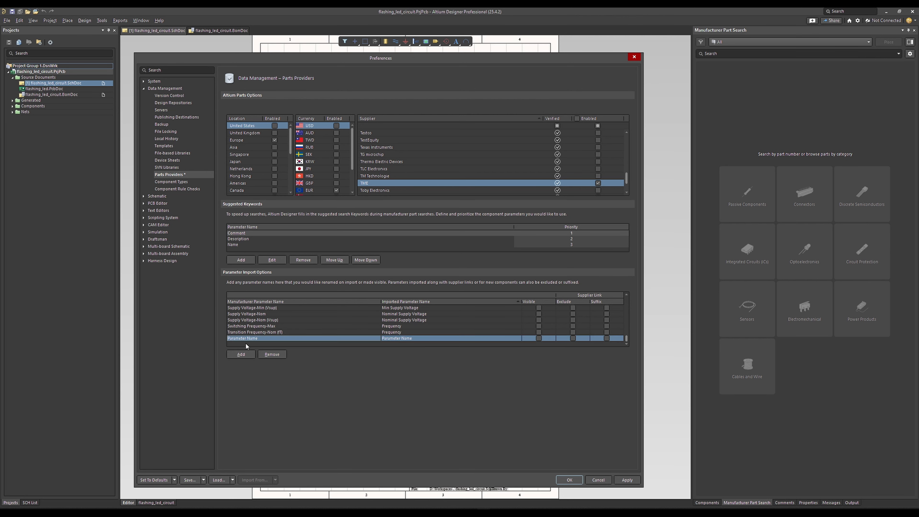
left_click(272, 355)
Step: Check the remaining parameter import options, apply the Parts Providers changes, and close the preferences
scroll(338, 330, "up", 10)
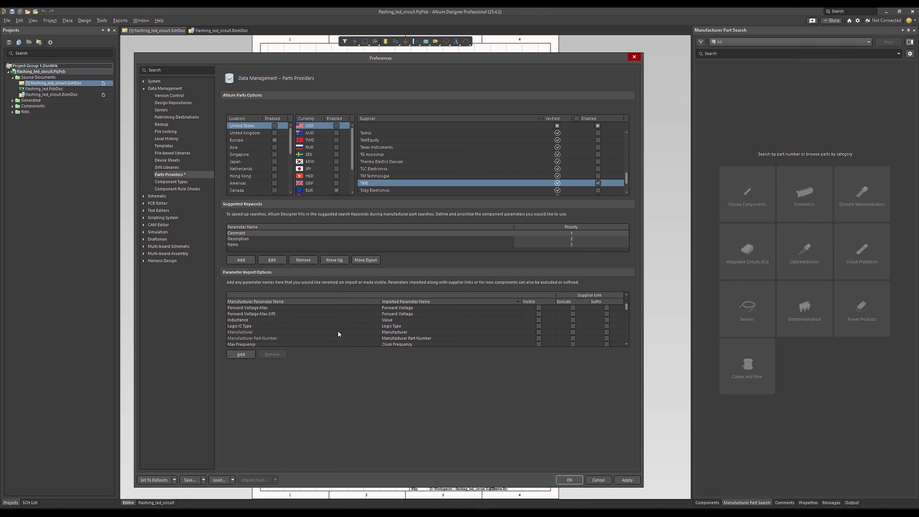
scroll(338, 330, "down", 10)
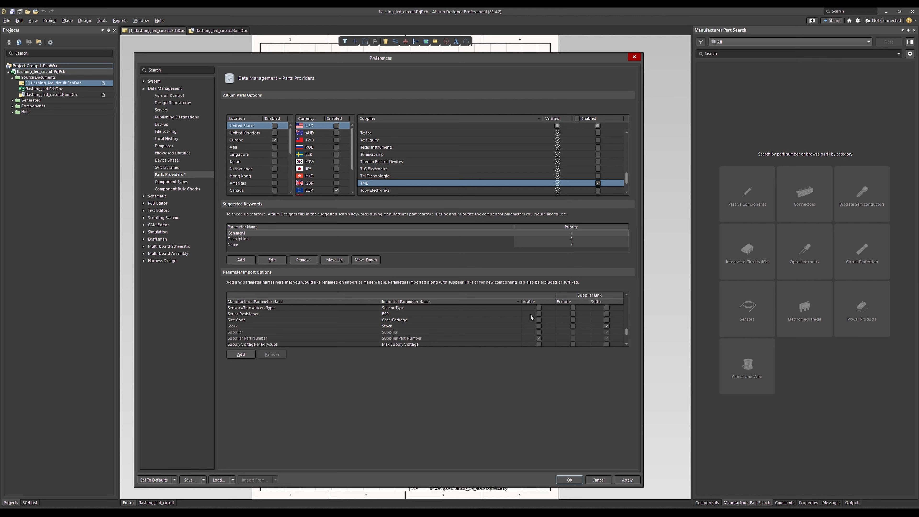
scroll(529, 313, "down", 1)
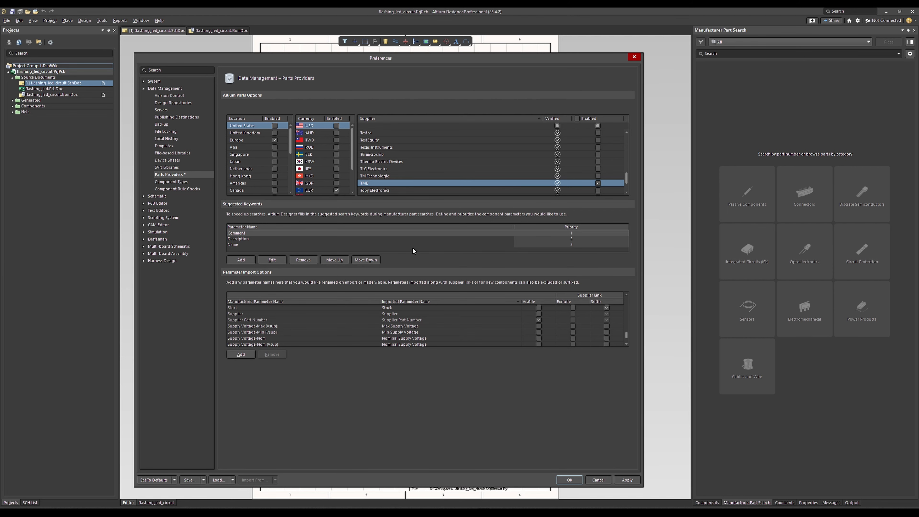
left_click(626, 479)
left_click(568, 479)
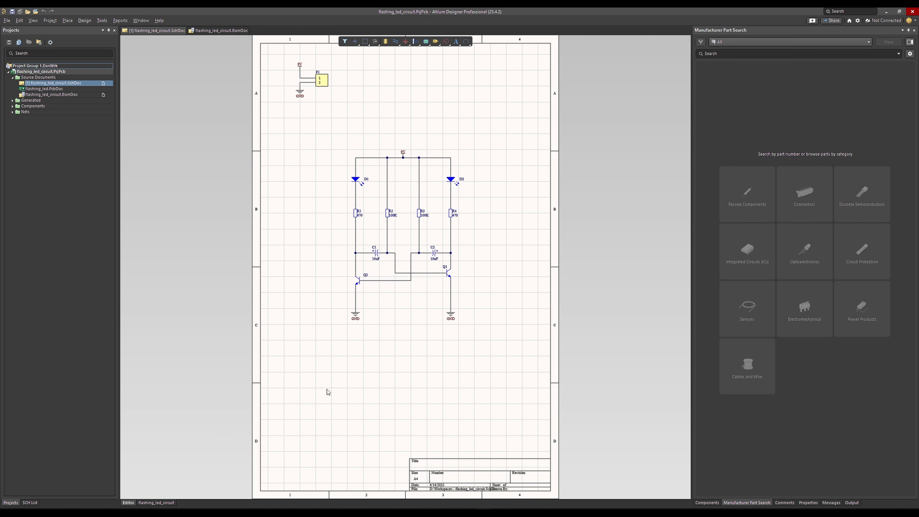
Step: Show resistor R1's properties, open its supplier links, and start adding a new link
left_click(355, 214)
left_click(807, 502)
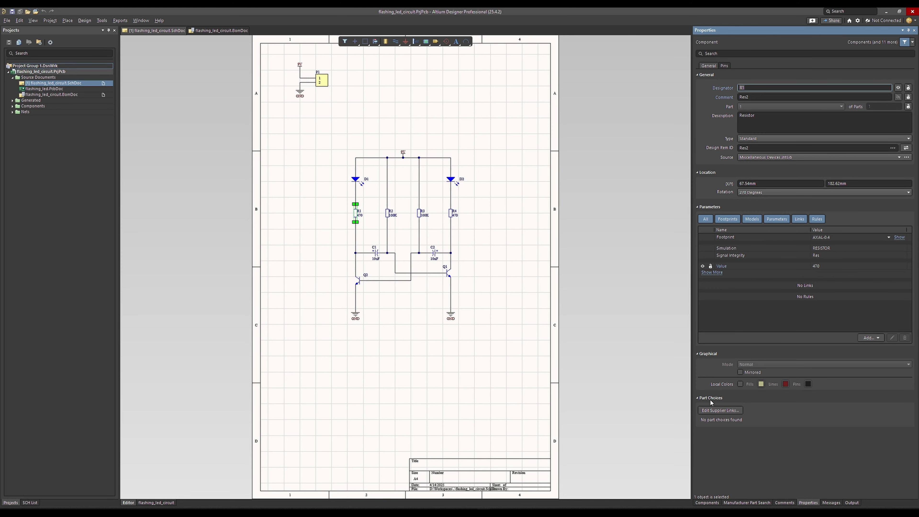
left_click(714, 411)
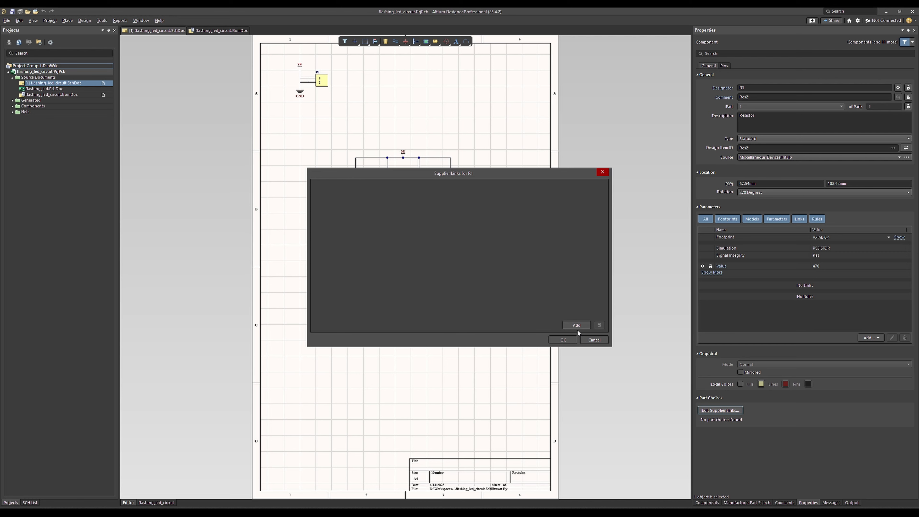
left_click(568, 325)
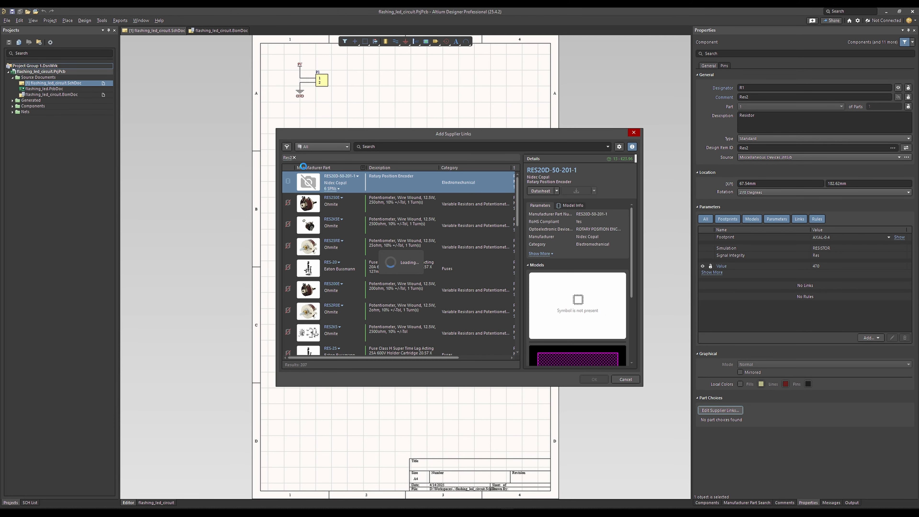
Step: Replace the Res2 part search with "470 ohm" and view the supplier offers for the first Vishay chip resistor
left_click(294, 157)
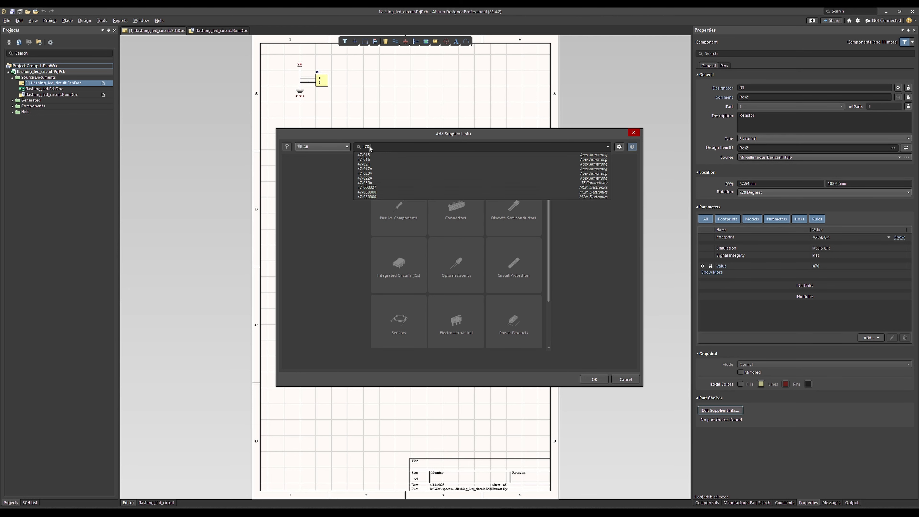
type("ohm")
key("Return")
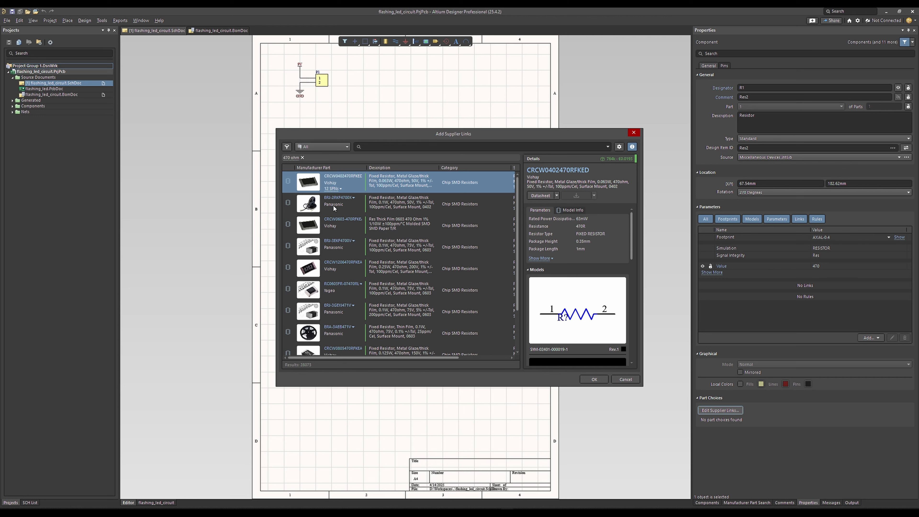
scroll(342, 253, "down", 3)
left_click(338, 189)
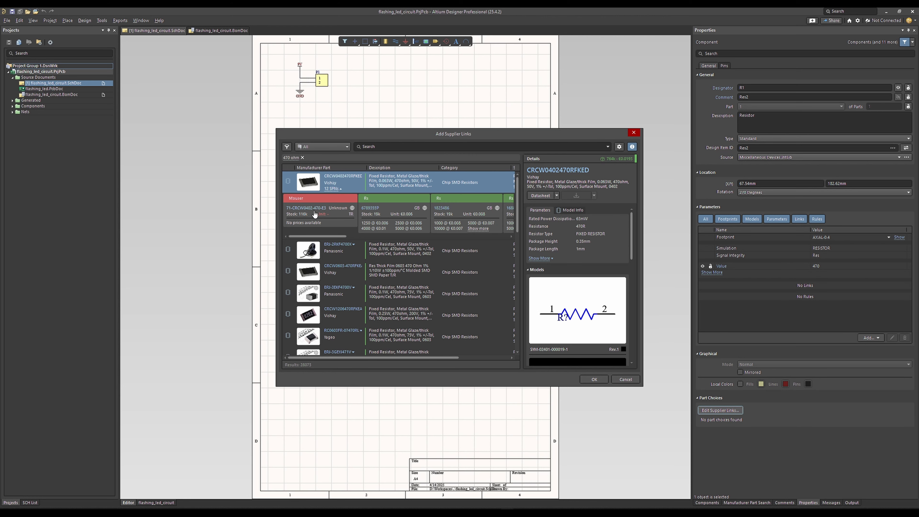
left_click_drag(315, 236, 291, 236)
Step: Search the supplier parts for axial resistors with the terms "axial" and "470 ohm"
left_click(375, 146)
type("axial")
key("Return")
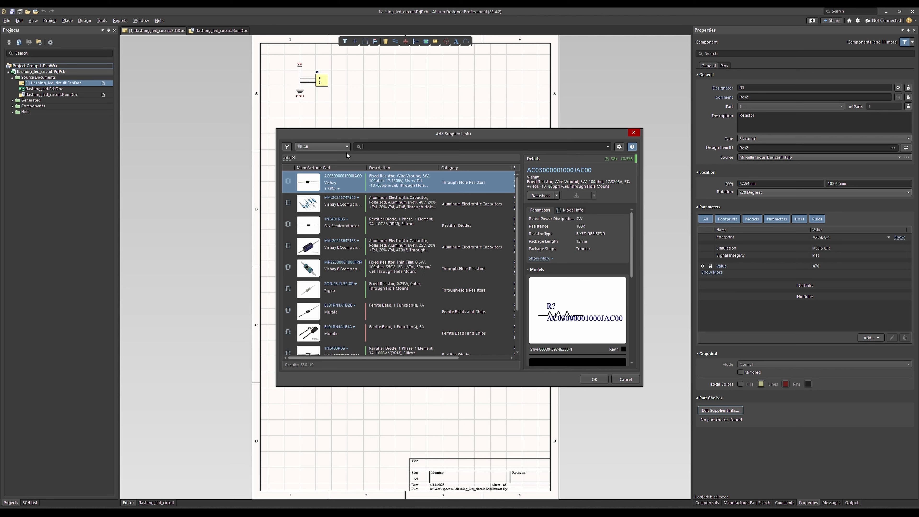
type("470 oh")
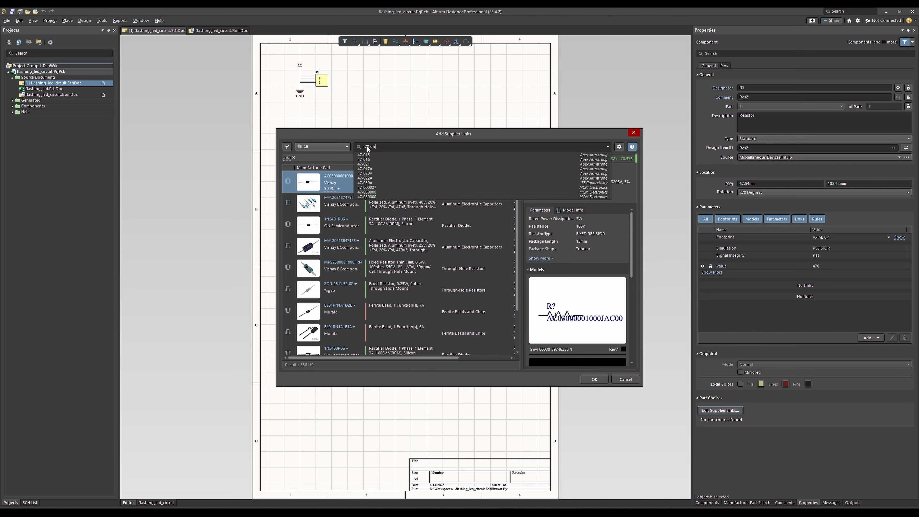
type("m")
key("Return")
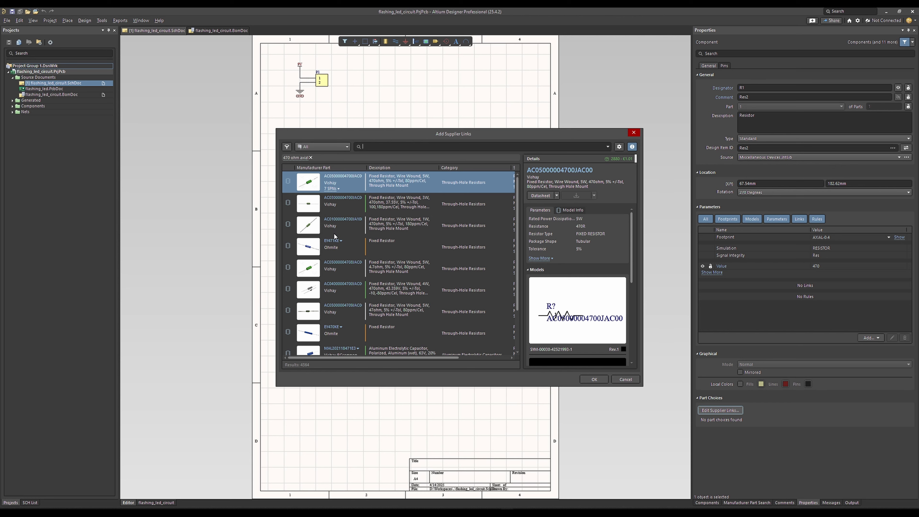
scroll(333, 241, "down", 3)
scroll(334, 241, "up", 3)
mouse_move(340, 133)
left_mouse_down()
mouse_move(410, 247)
mouse_move(333, 128)
mouse_move(333, 143)
left_mouse_up()
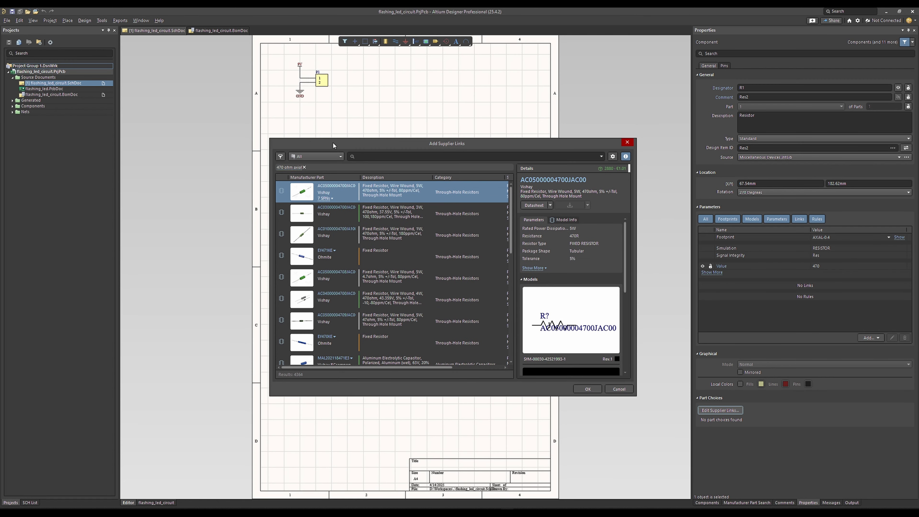
left_click(330, 199)
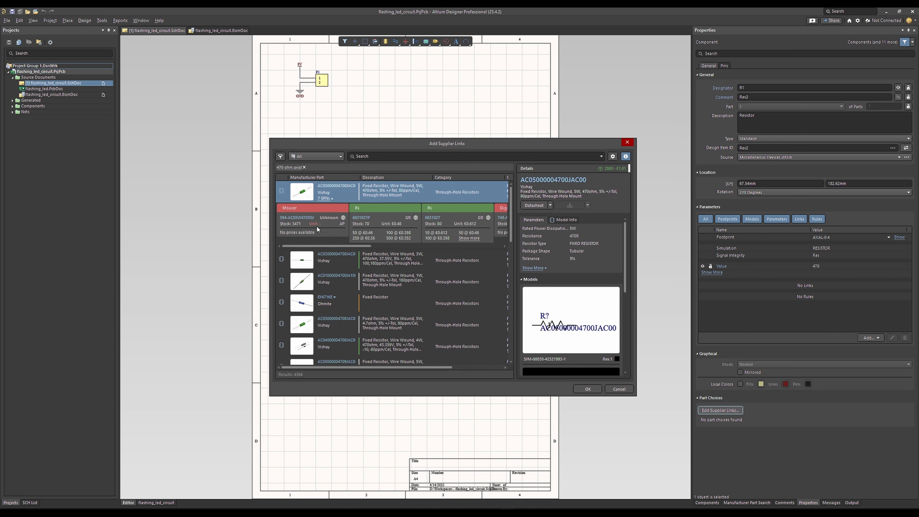
mouse_move(311, 246)
left_mouse_down()
mouse_move(460, 247)
mouse_move(293, 242)
left_mouse_up()
left_click_drag(336, 245, 362, 247)
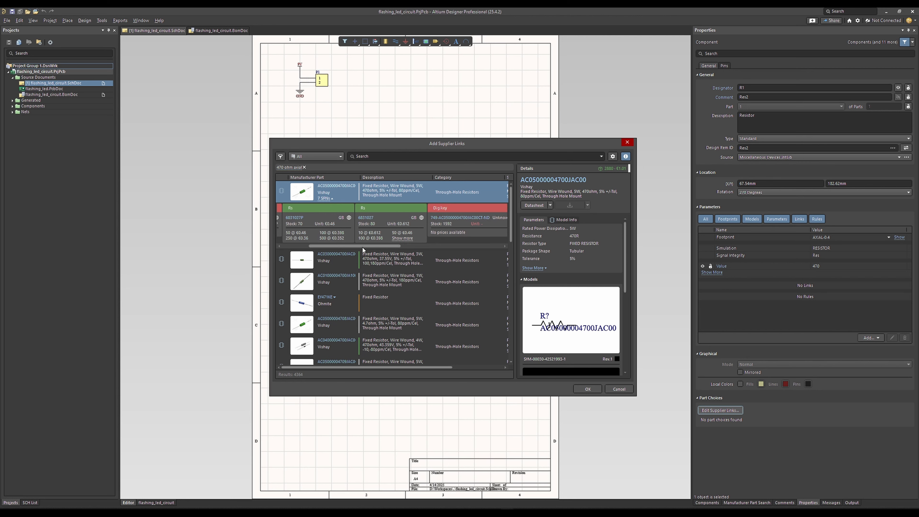
left_click_drag(360, 247, 320, 243)
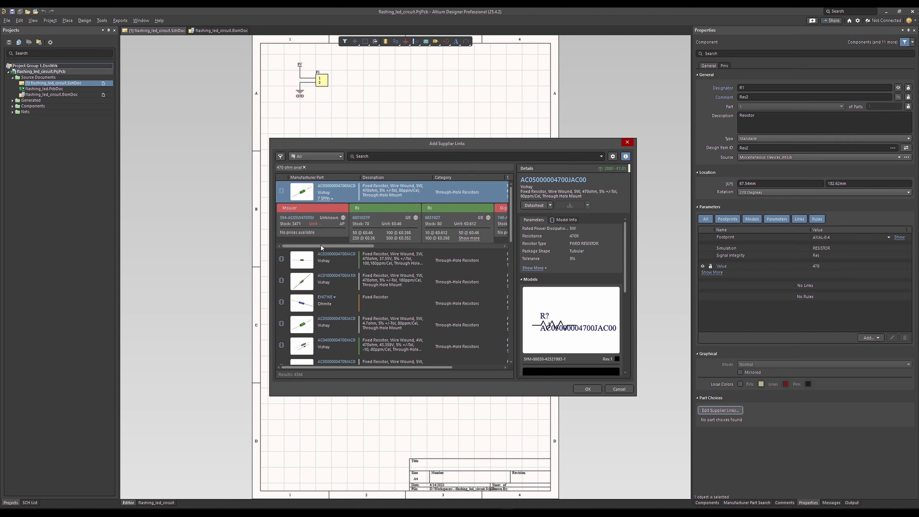
mouse_move(321, 245)
left_mouse_down()
mouse_move(445, 242)
mouse_move(319, 246)
left_mouse_up()
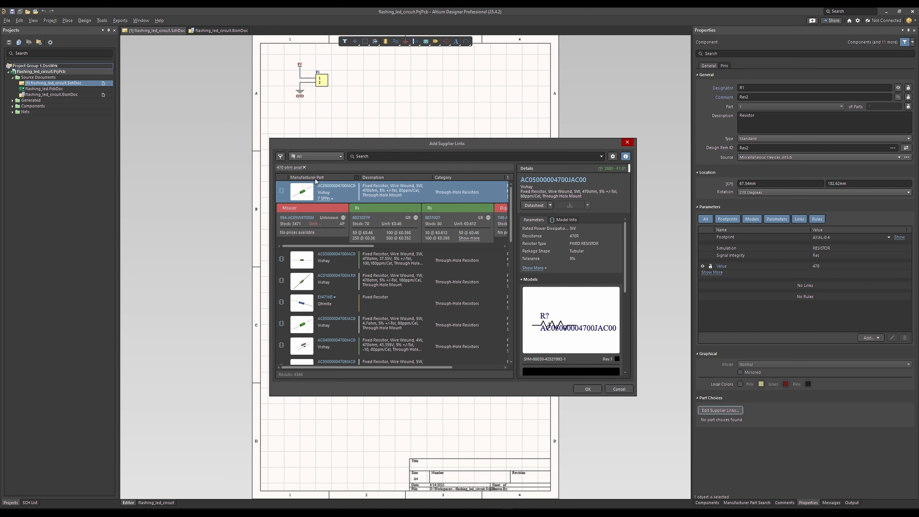
left_click(380, 221)
left_click(329, 228)
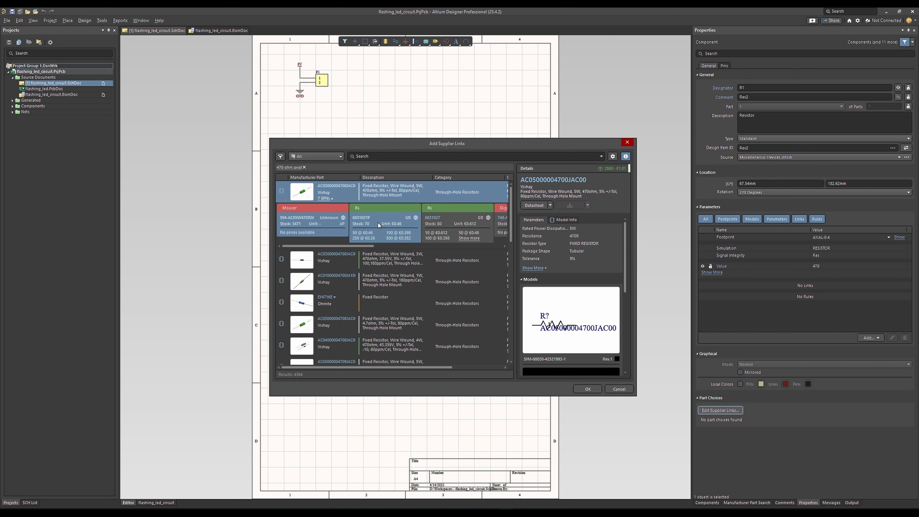
left_click(444, 221)
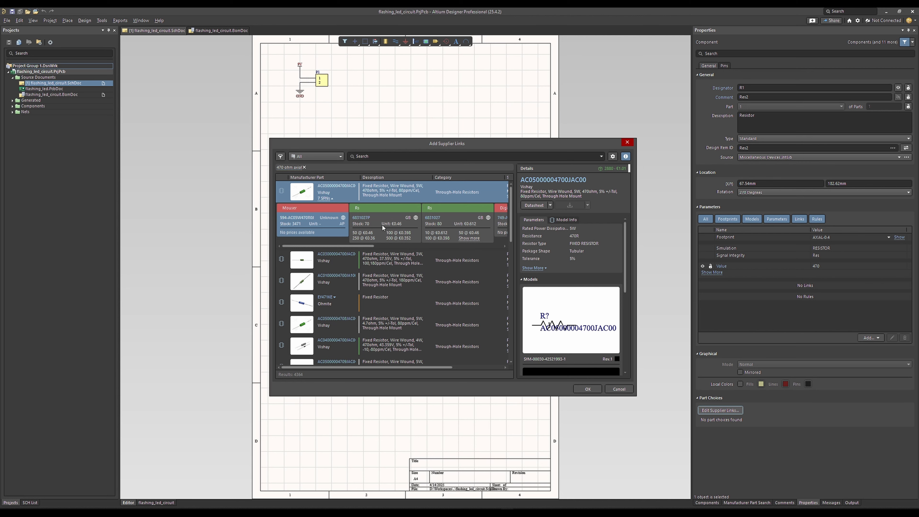
left_click(447, 231)
left_click(586, 389)
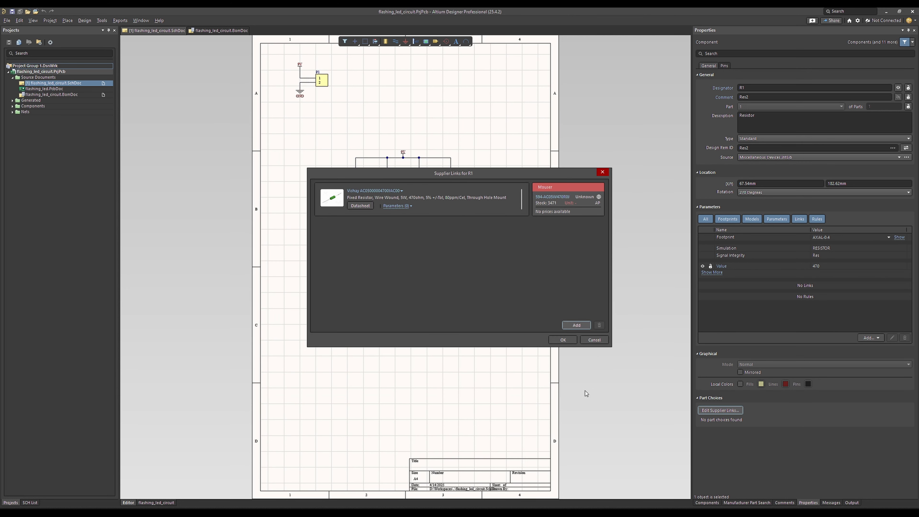
left_click(565, 339)
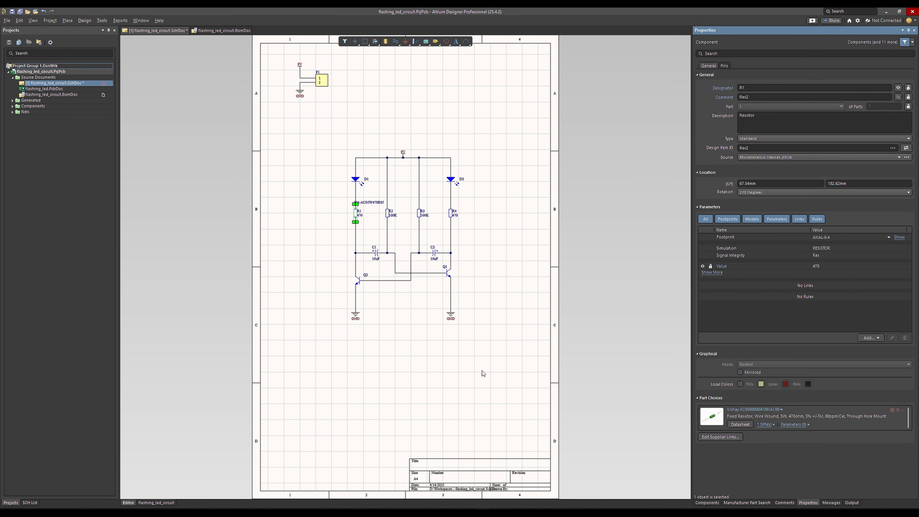
Step: Reselect resistor R1 and expand its full parameter list to examine the supplier parameters
left_click(503, 376)
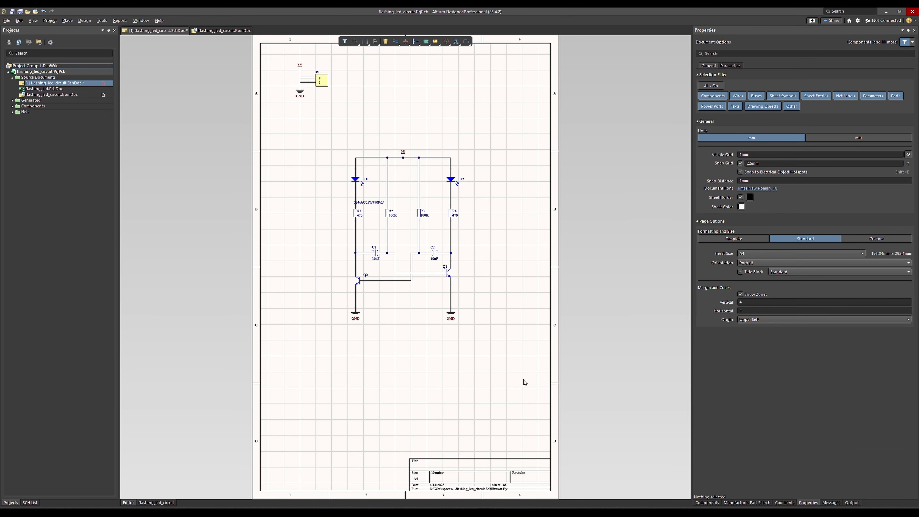
left_click(356, 213)
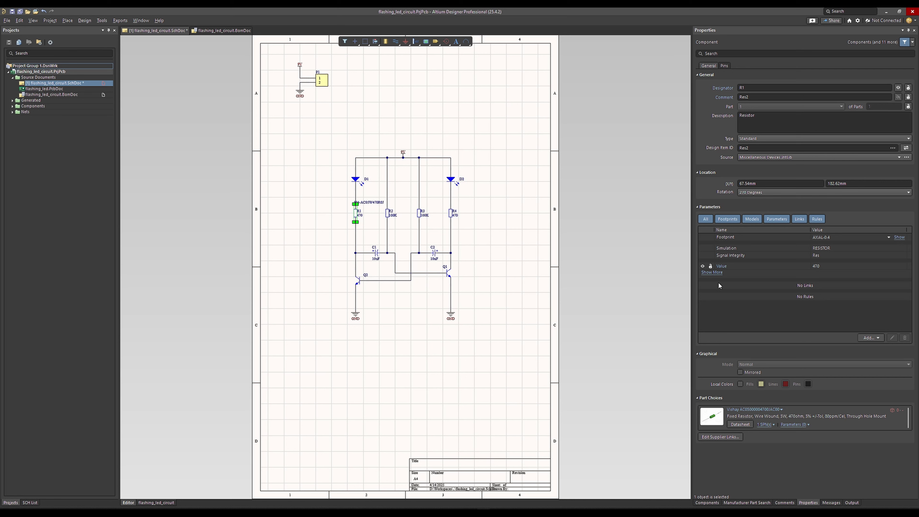
left_click(713, 273)
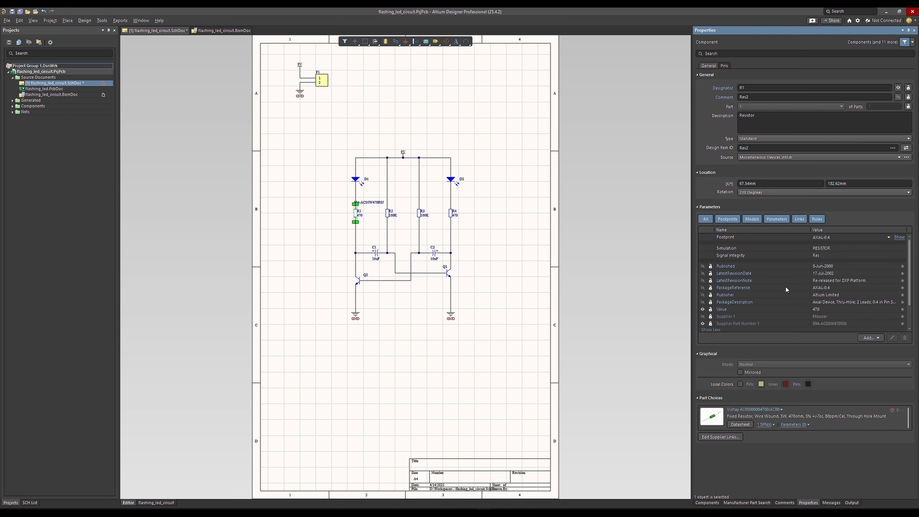
left_click_drag(910, 259, 909, 281)
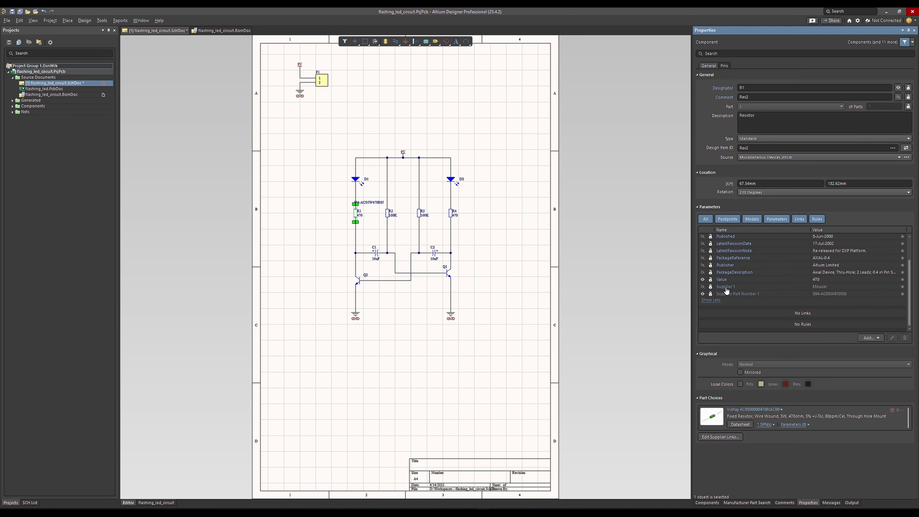
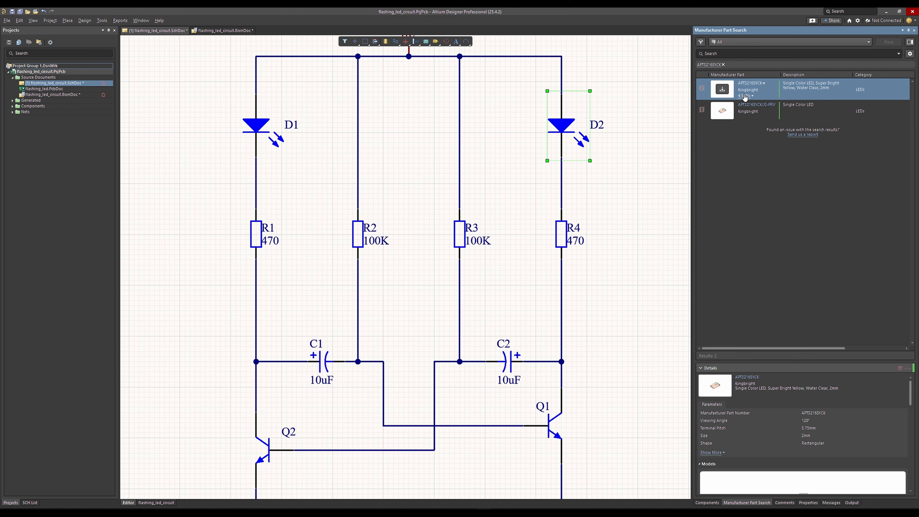
Step: Assign the Mouser offer of the Kingbright APT3216SYCK LED to D2 and check the part choice in D2's properties
left_click(744, 97)
left_click_drag(753, 136, 841, 138)
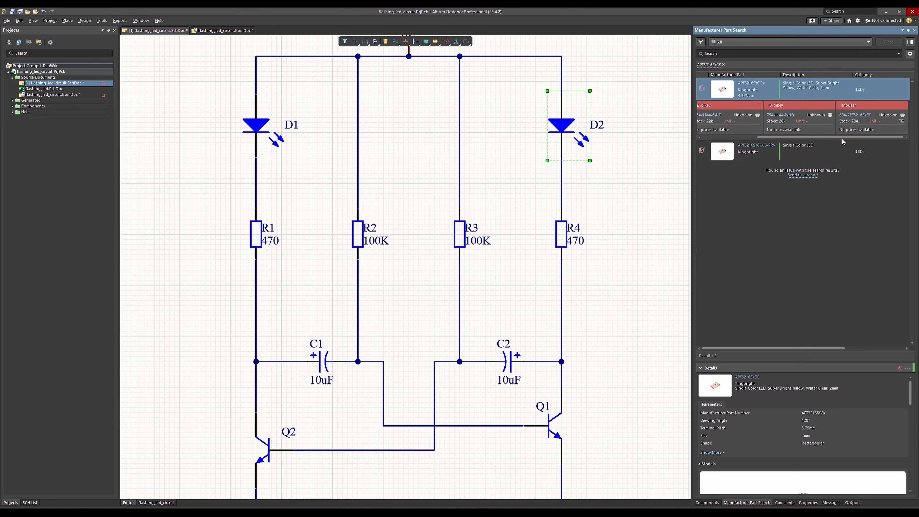
left_click(866, 116)
left_click(908, 15)
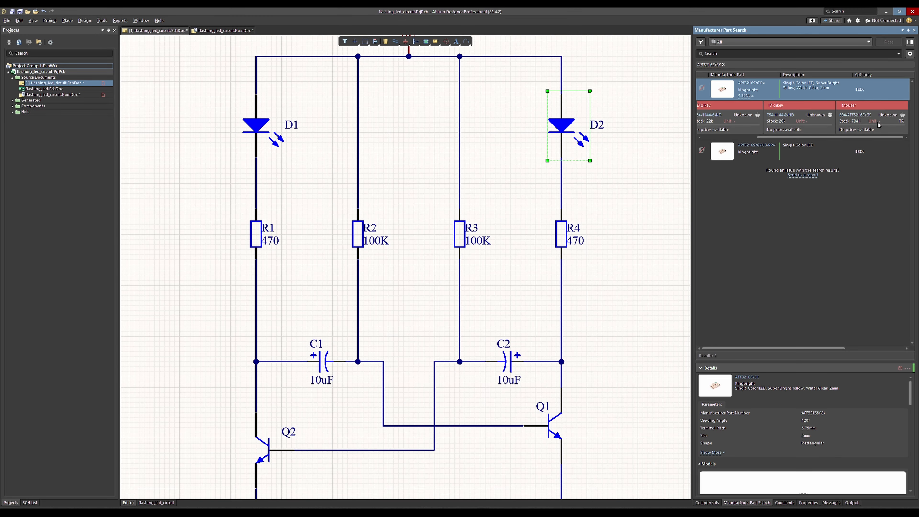
left_click_drag(880, 122, 557, 125)
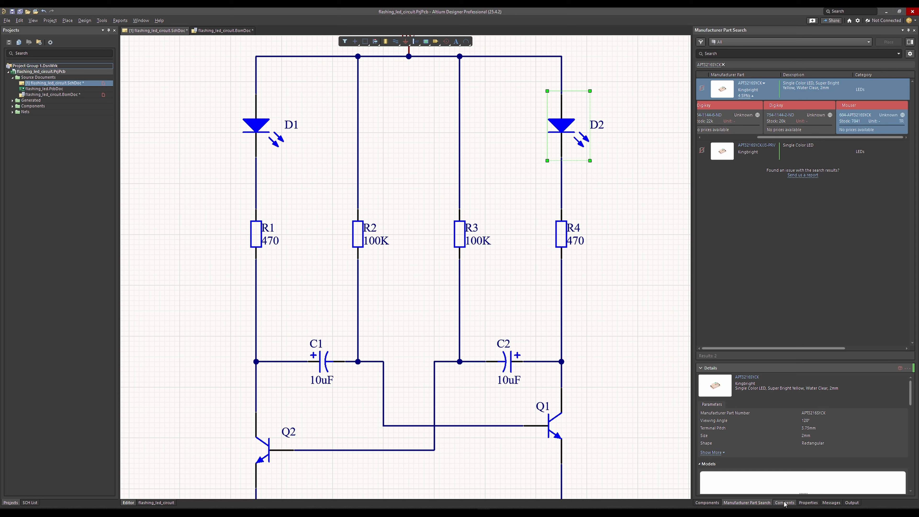
left_click(808, 503)
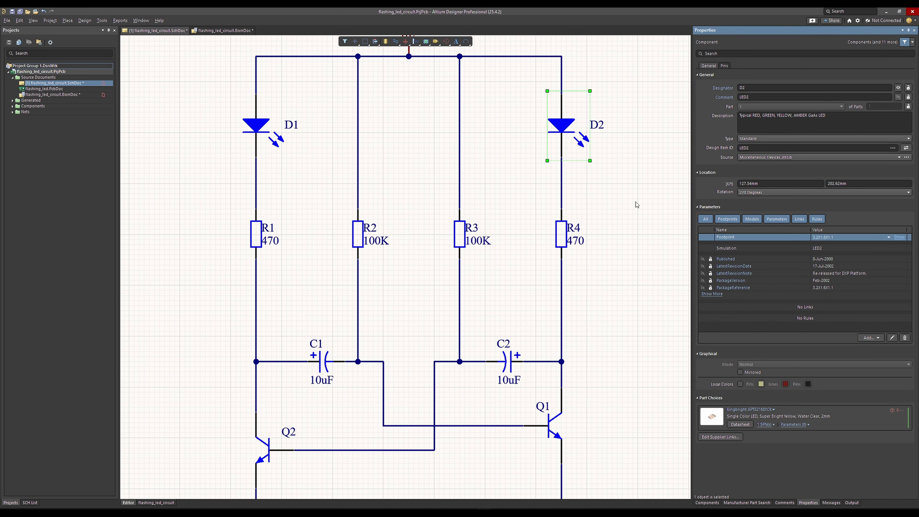
left_click(620, 182)
left_click(559, 126)
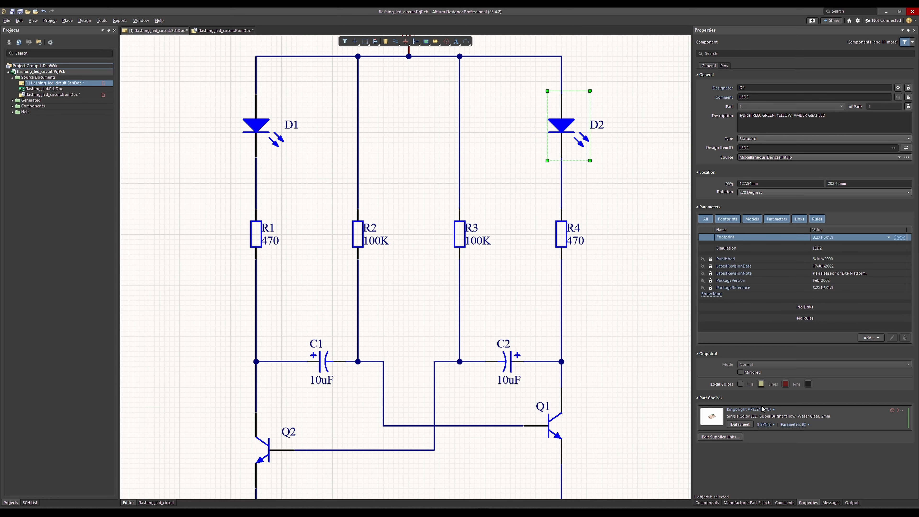
Step: Refresh the flashing_led_circuit bill of materials document and select the Header 2 entry
left_click(218, 30)
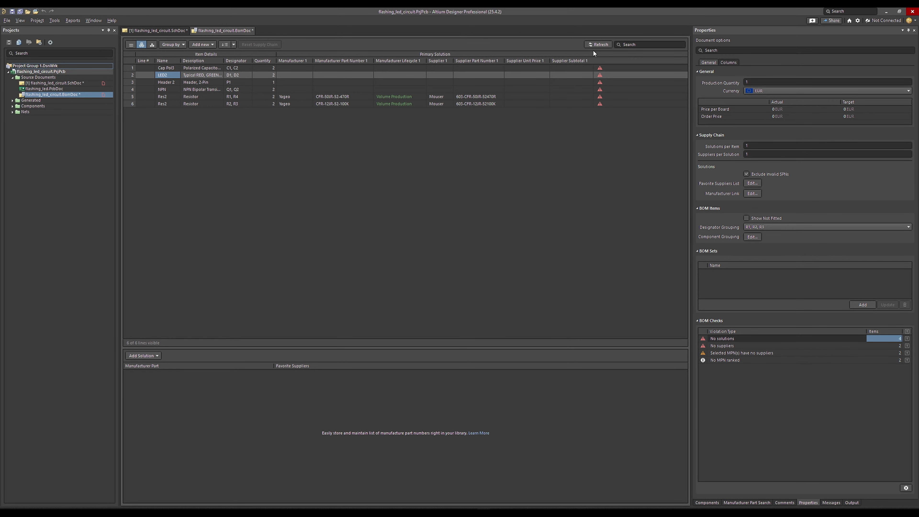
left_click(599, 44)
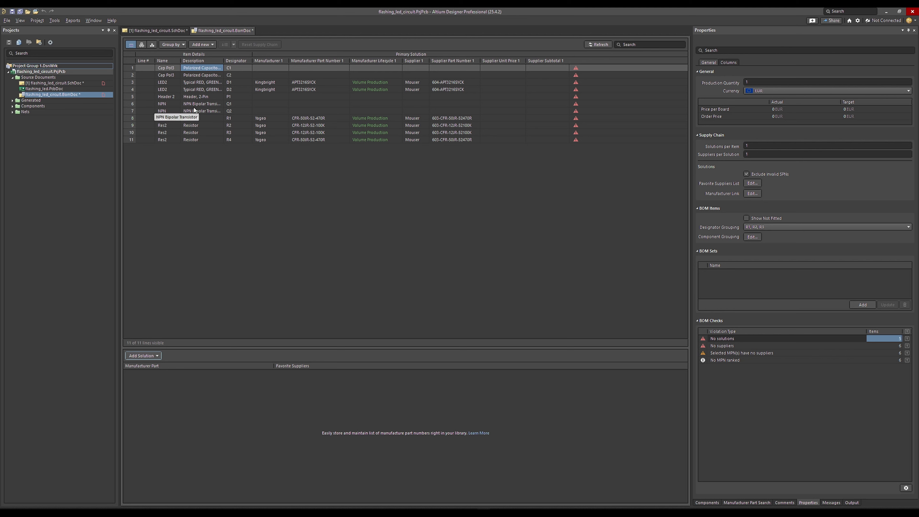
left_click(169, 97)
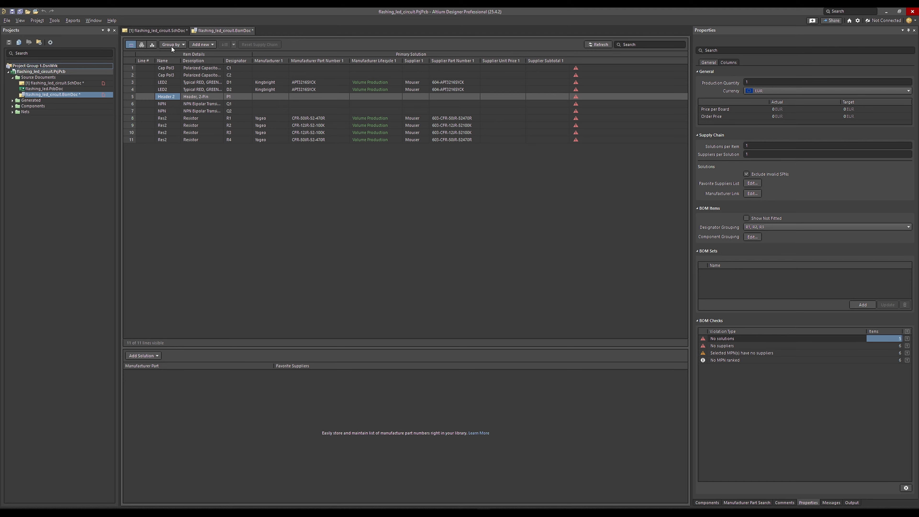
Step: Inspect header P1 in the schematic and on the PCB in 3D and 2D, and close the PCB document
left_click(166, 32)
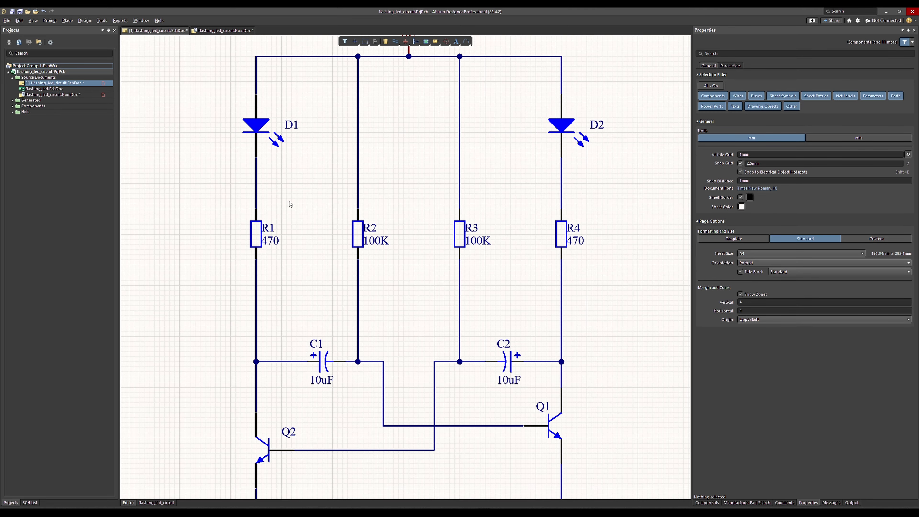
scroll(328, 255, "down", 1, "ctrl")
scroll(316, 234, "up", 8)
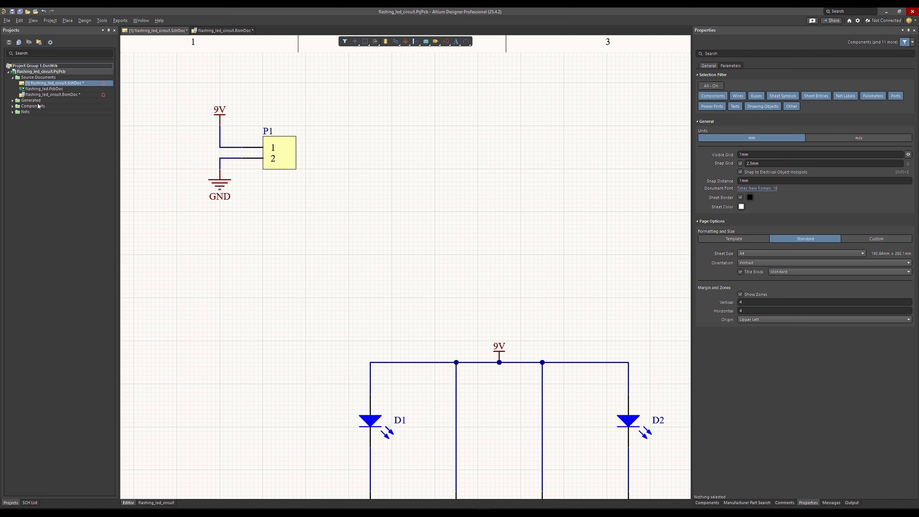
left_click(47, 89)
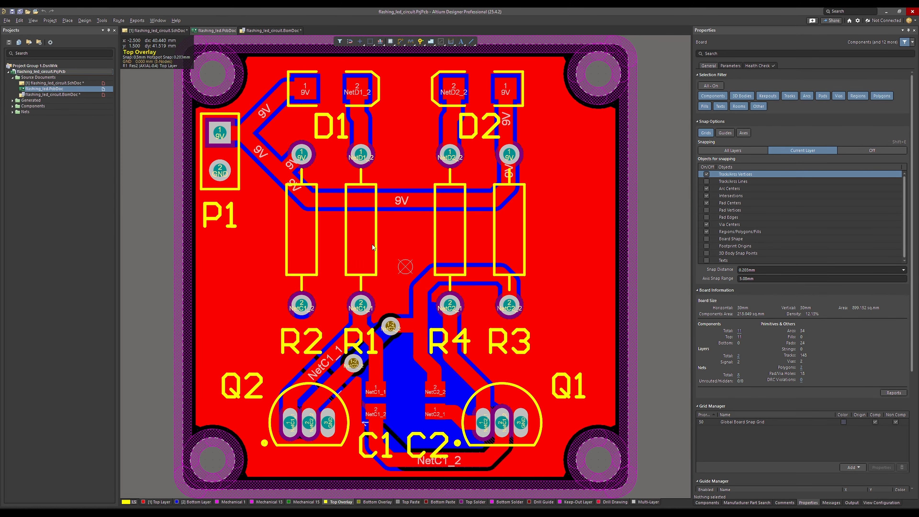
right_click_drag(226, 145, 274, 206)
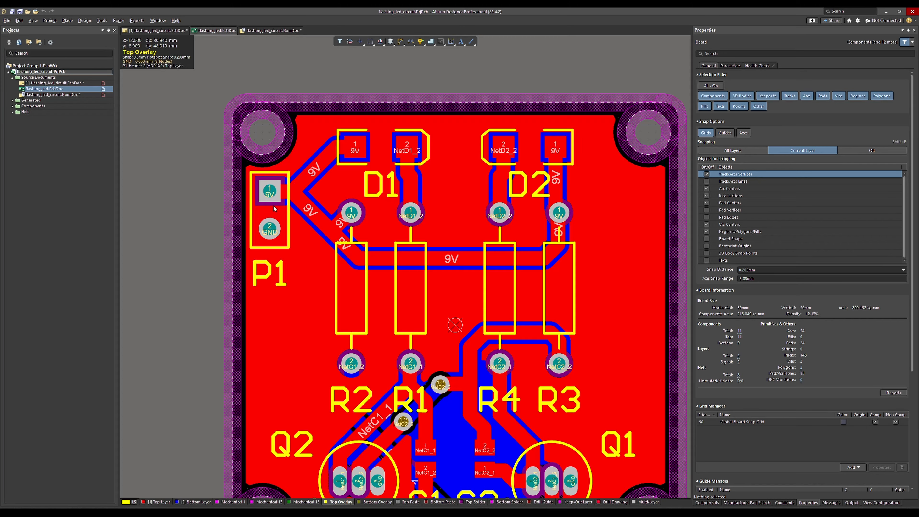
key("3")
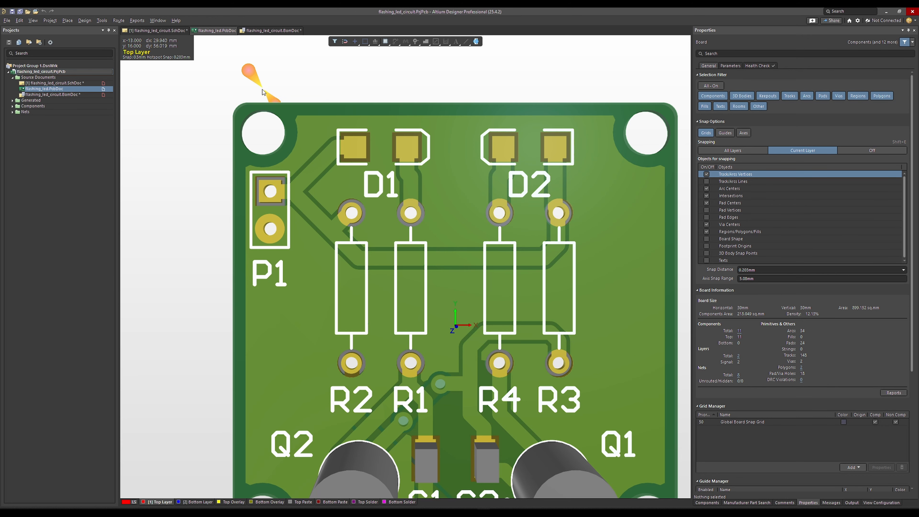
key("2")
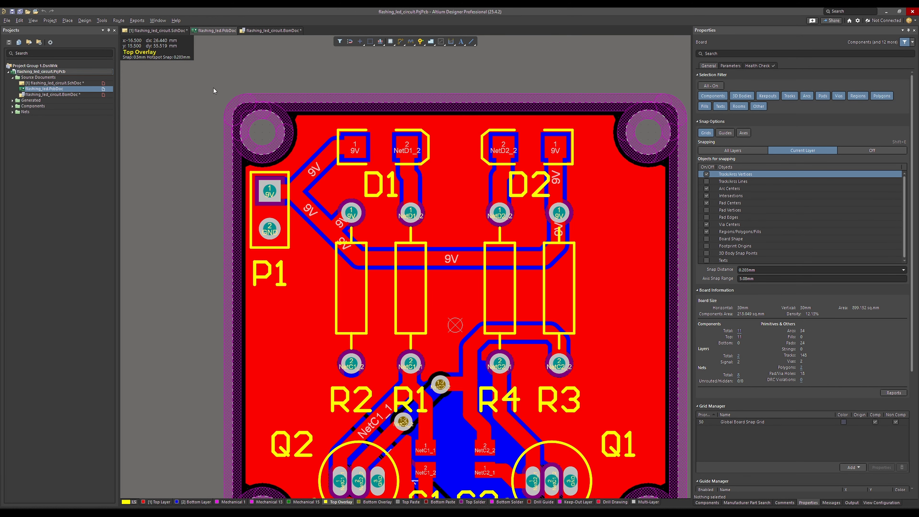
right_click(222, 32)
left_click(231, 34)
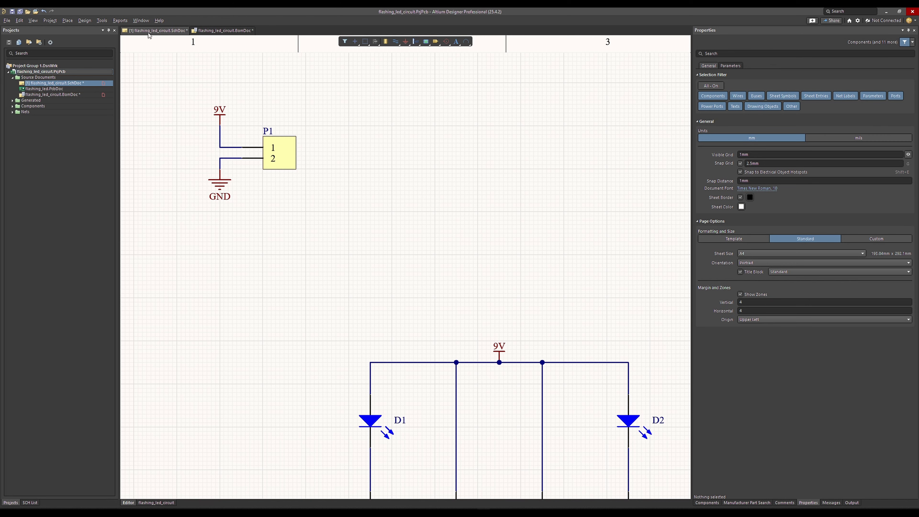
Step: Set the component type of header P1 in the schematic to Standard (No BOM)
left_click(284, 155)
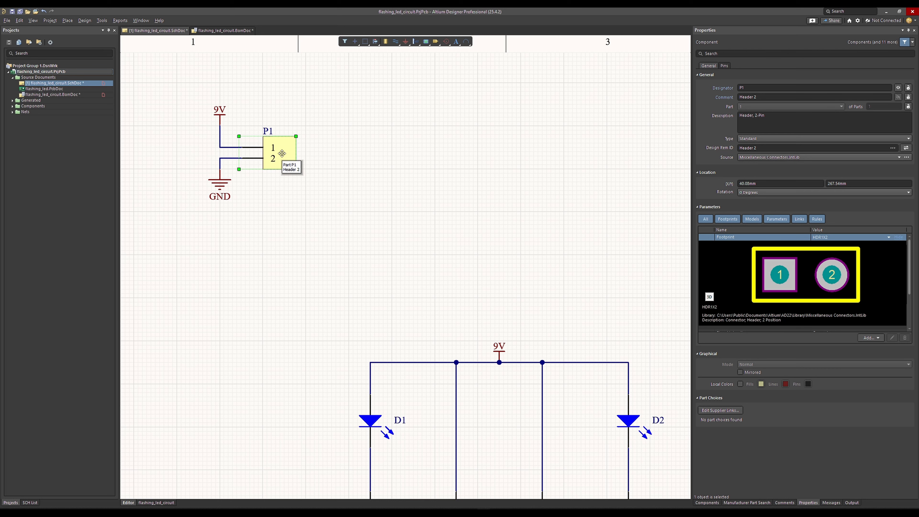
right_click(283, 154)
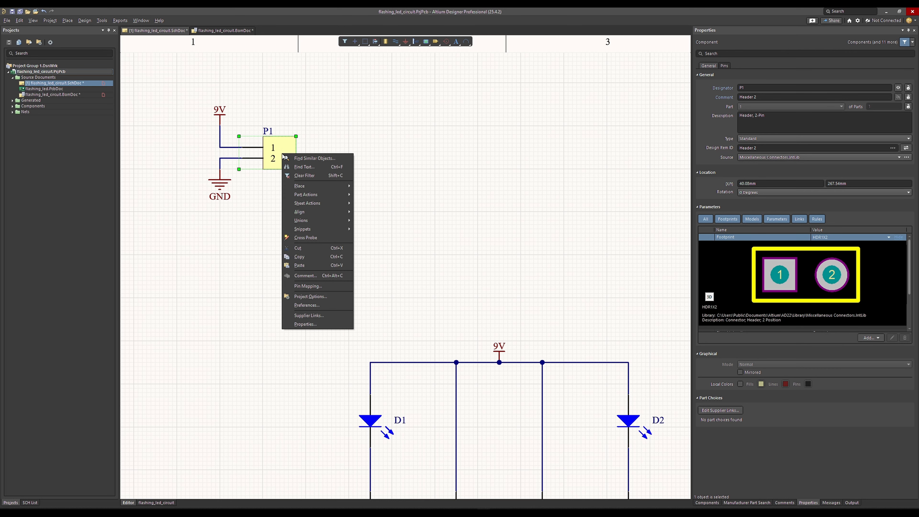
left_click(279, 162)
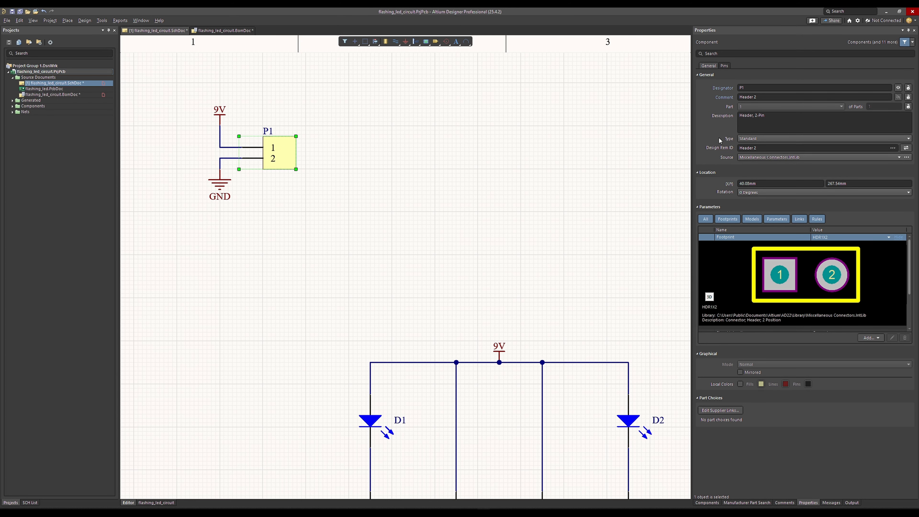
left_click(755, 139)
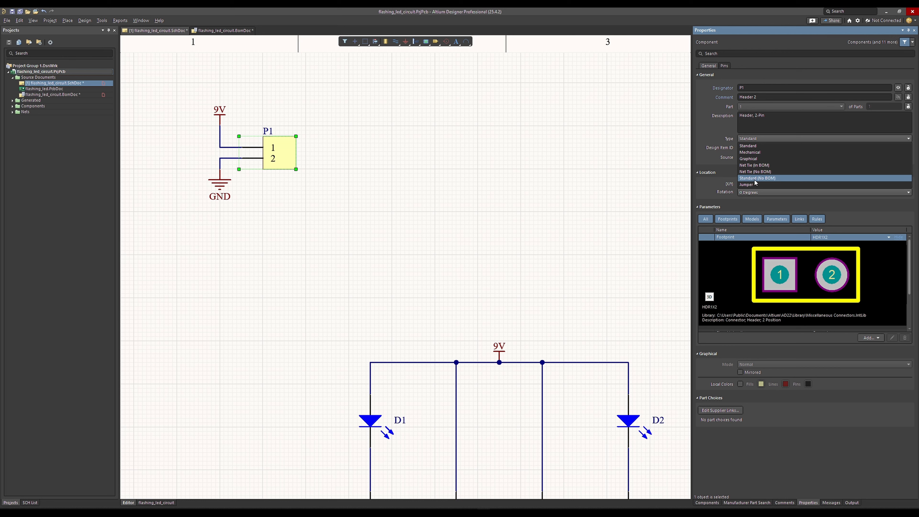
left_click(773, 178)
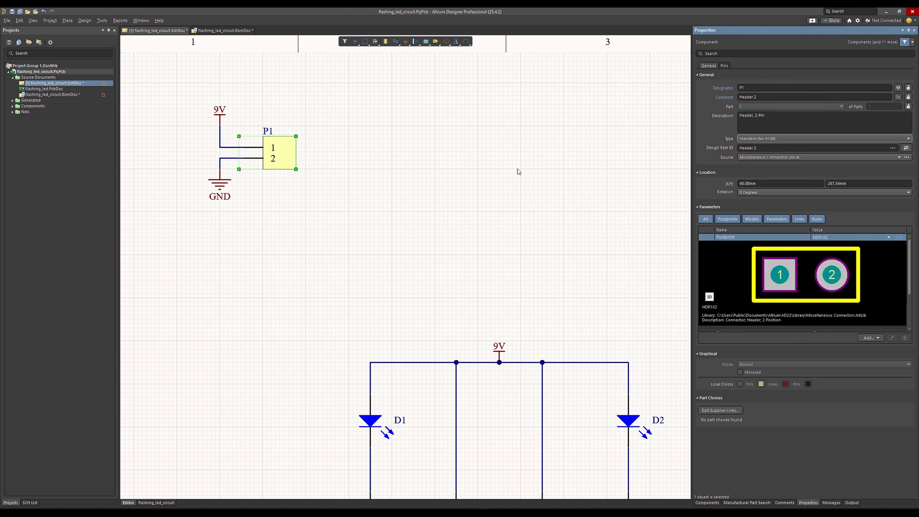
Step: Save the schematic and BOM documents and refresh the bill of materials
left_click(510, 171)
left_click(20, 11)
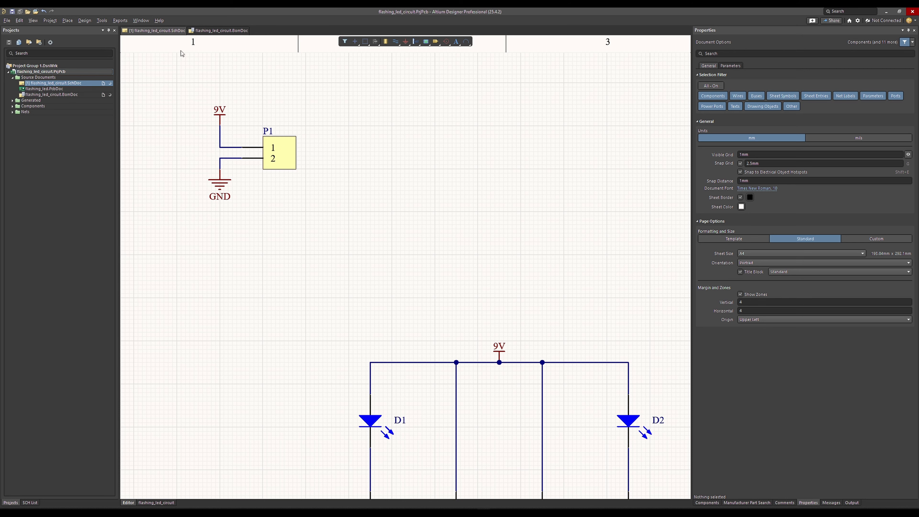
left_click(223, 31)
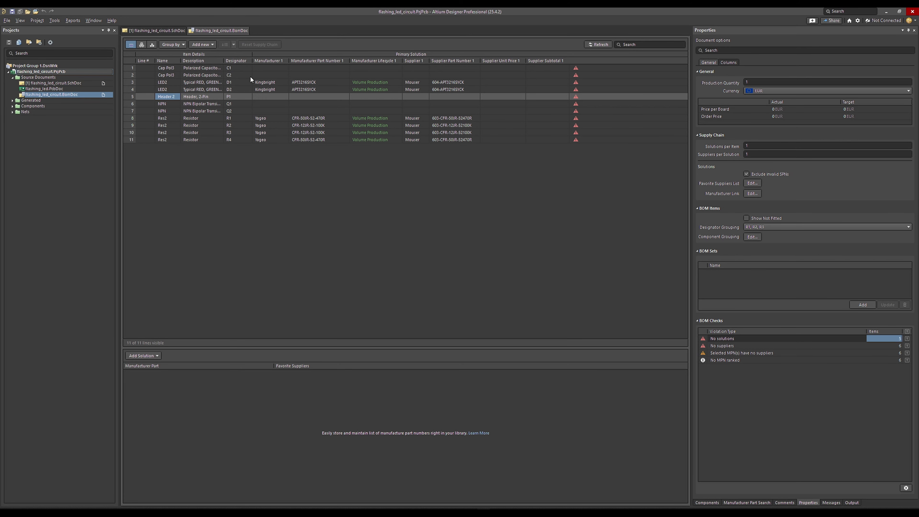
left_click(601, 44)
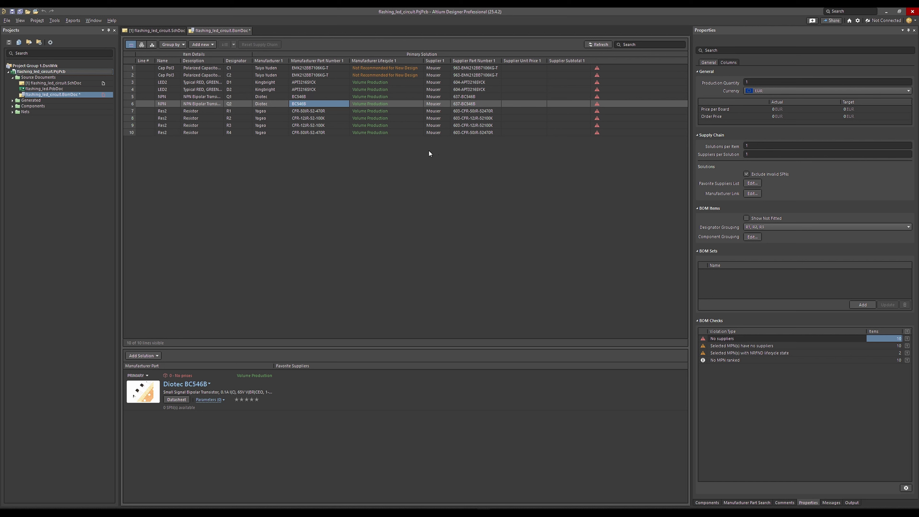
Step: Add a BOM set named "BOM mouser" and save the bill of materials document
left_click(867, 306)
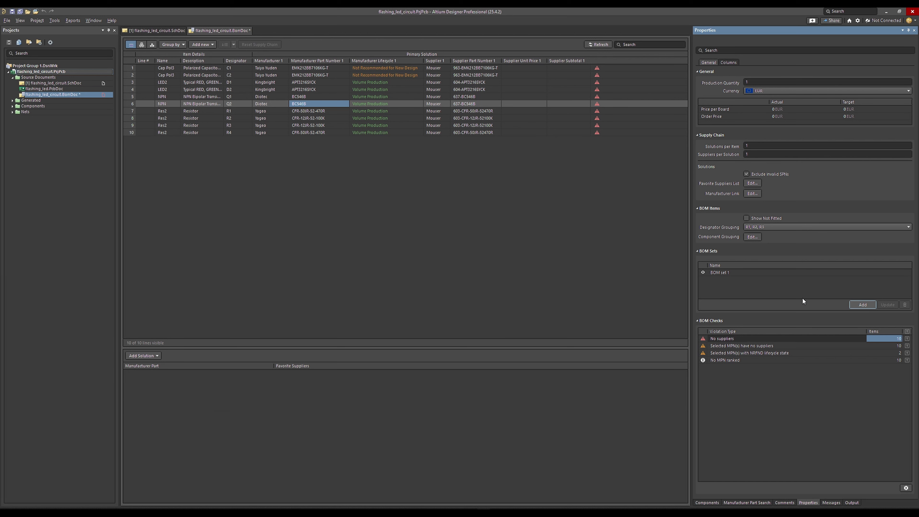
left_click_drag(725, 272, 721, 274)
type("mouser")
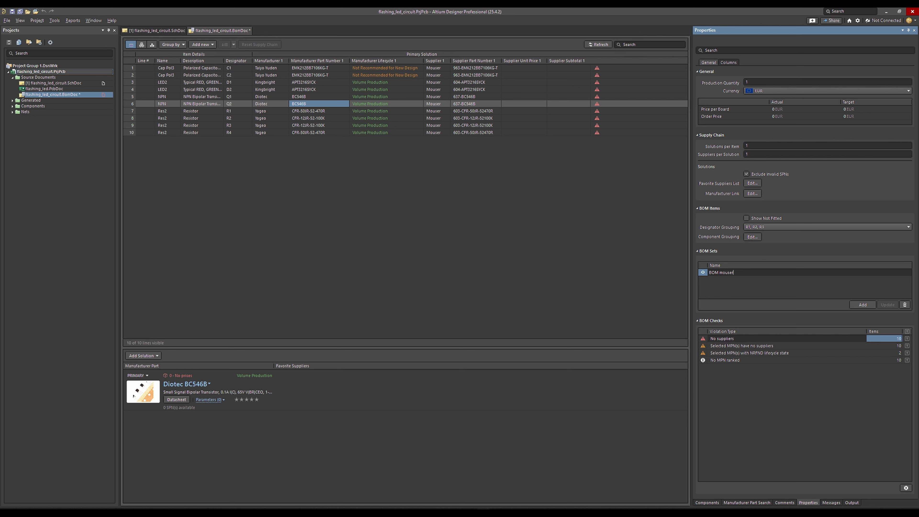
key("Return")
left_click(20, 12)
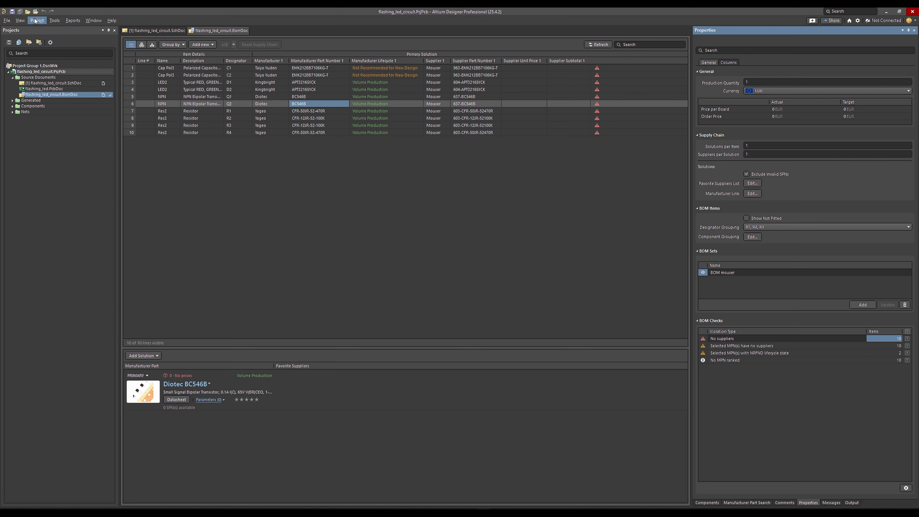